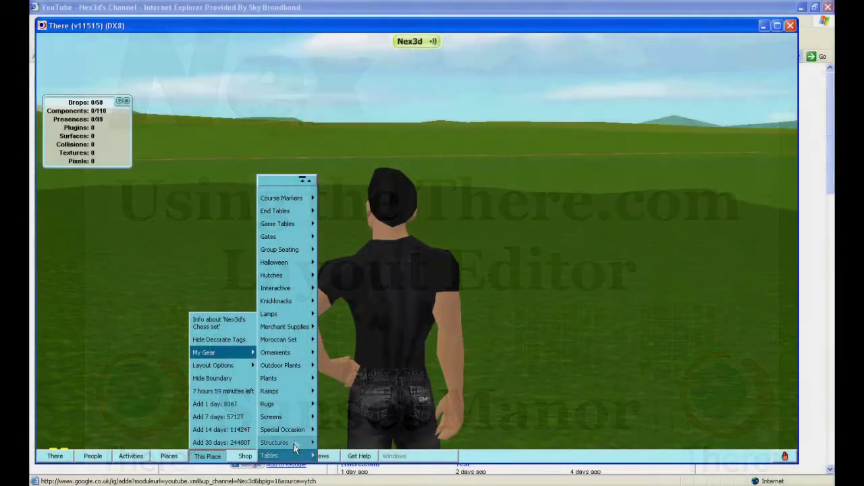
# Drop the Sunset Manor Drop 1 structure from the owned gear onto the lot
pyautogui.moveTo(294, 440)
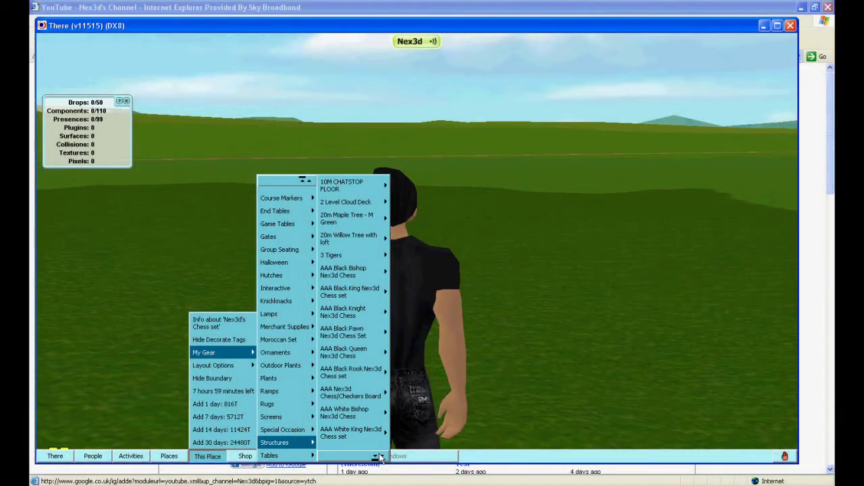
pyautogui.moveTo(380, 457)
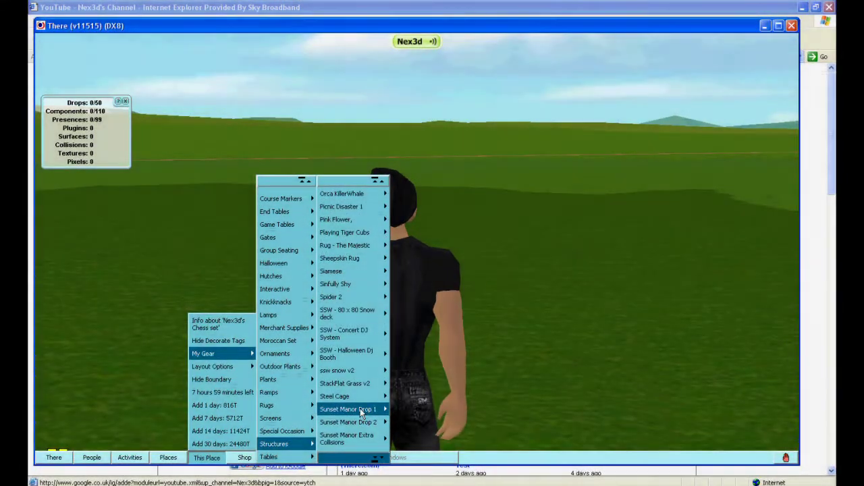
pyautogui.moveTo(360, 410)
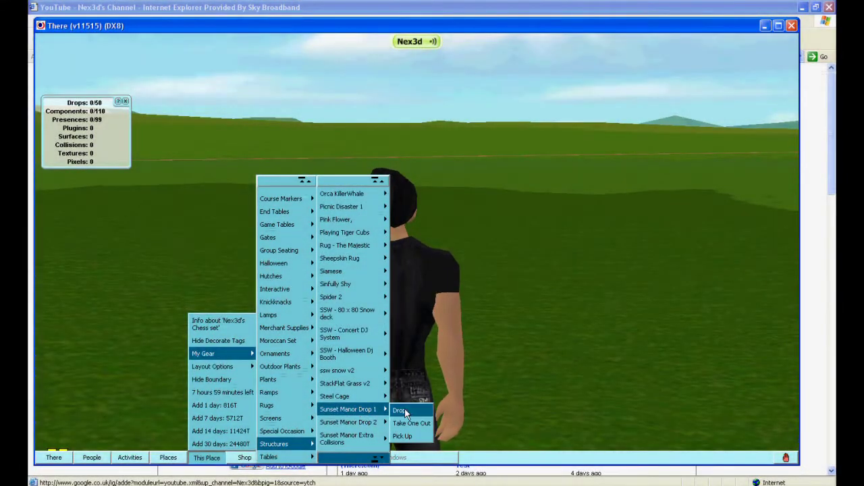
pyautogui.click(404, 411)
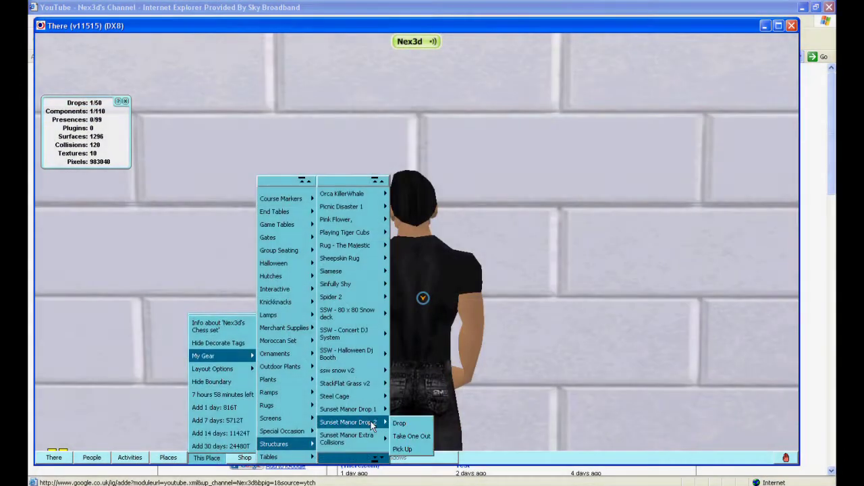
# Drop the Sunset Manor Drop 2 and Sunset Manor Extra Collisions structures onto the same lot
pyautogui.click(421, 426)
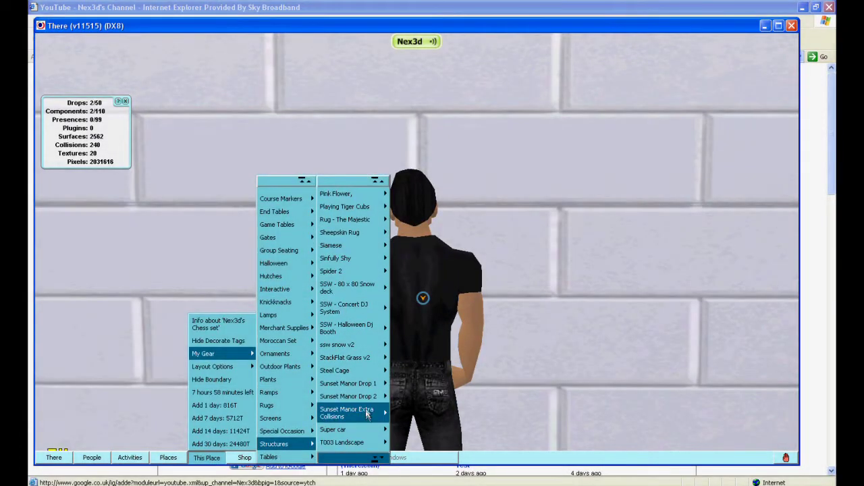
pyautogui.moveTo(367, 415)
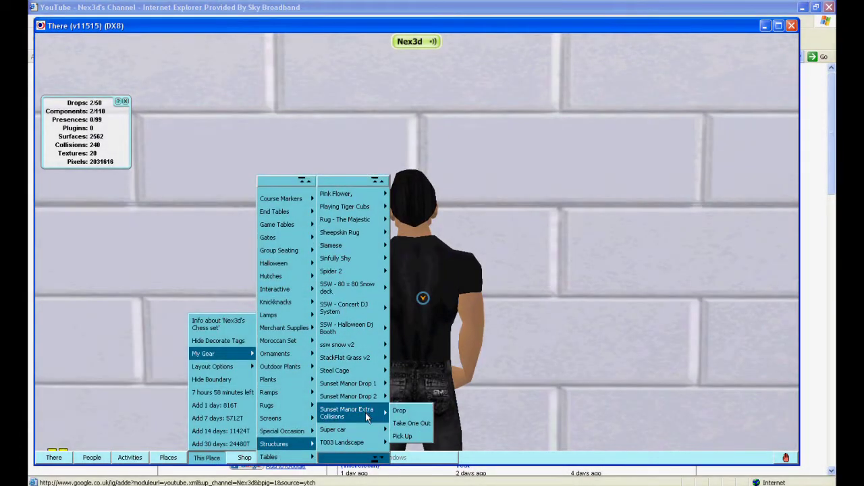
pyautogui.click(410, 420)
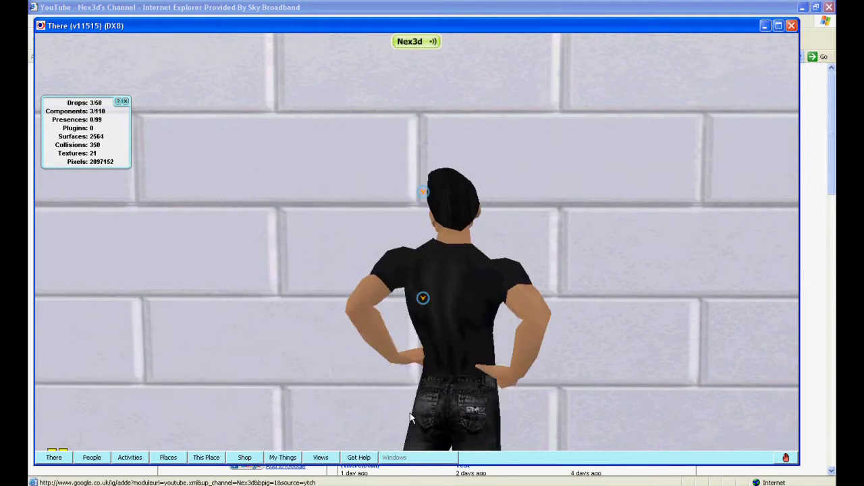
# Walk the avatar away from the wall, beyond the lot boundary, and turn back to examine the manor from outside
pyautogui.press('Left')
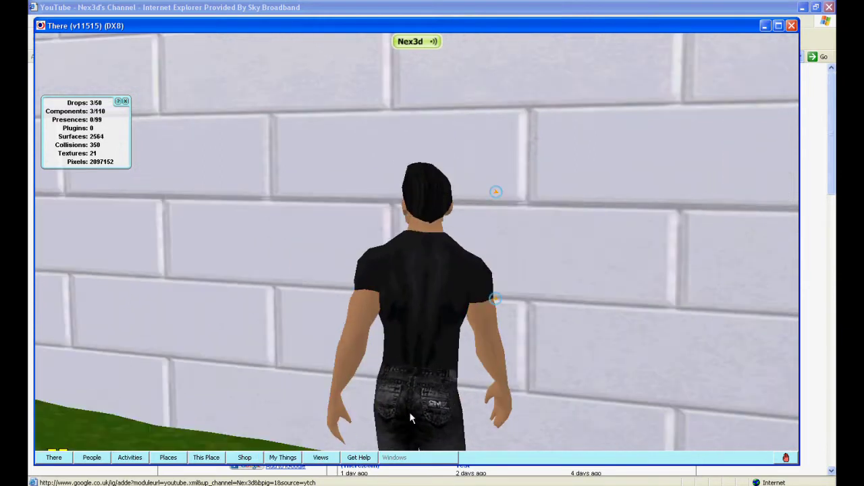
pyautogui.press('Up')
pyautogui.press('Left')
pyautogui.press('Up')
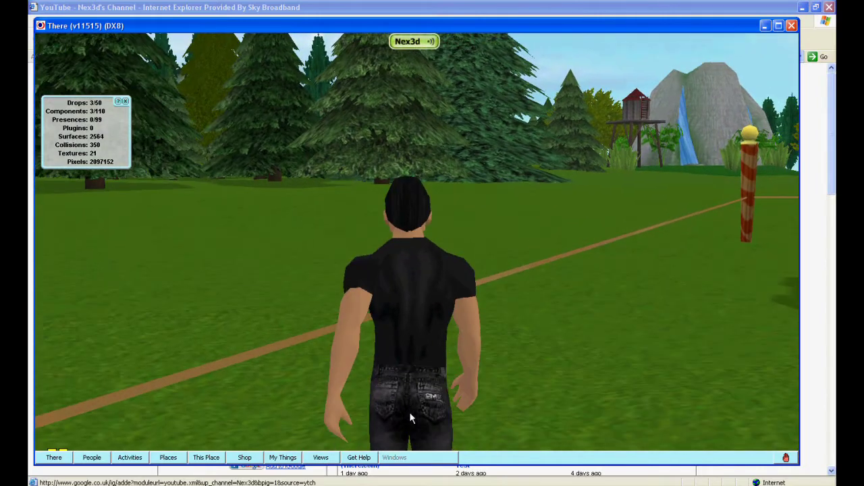
pyautogui.press('Up')
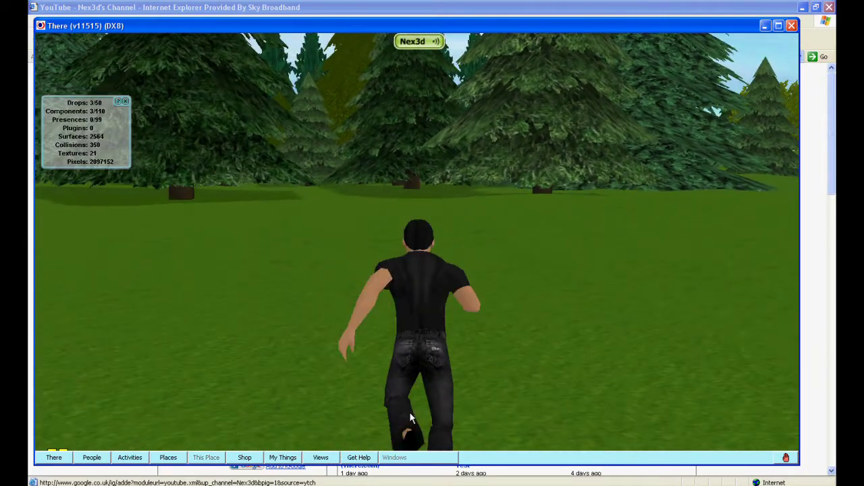
pyautogui.press('Up')
pyautogui.press('Right')
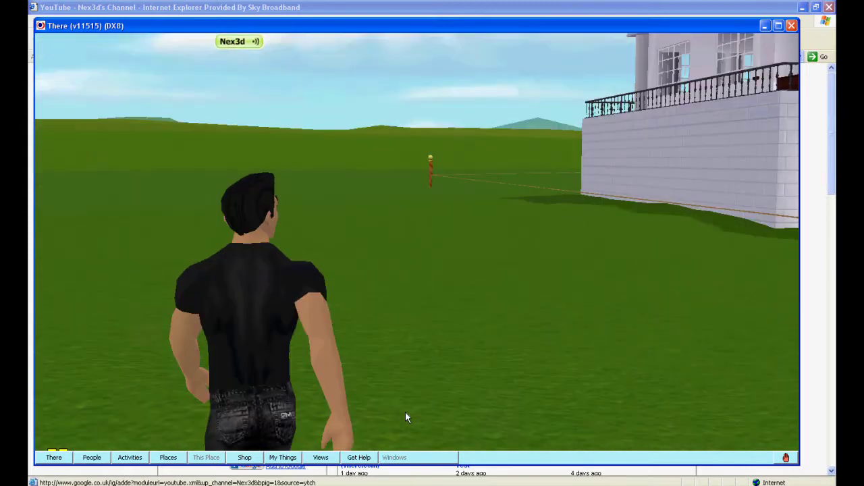
pyautogui.press('Right')
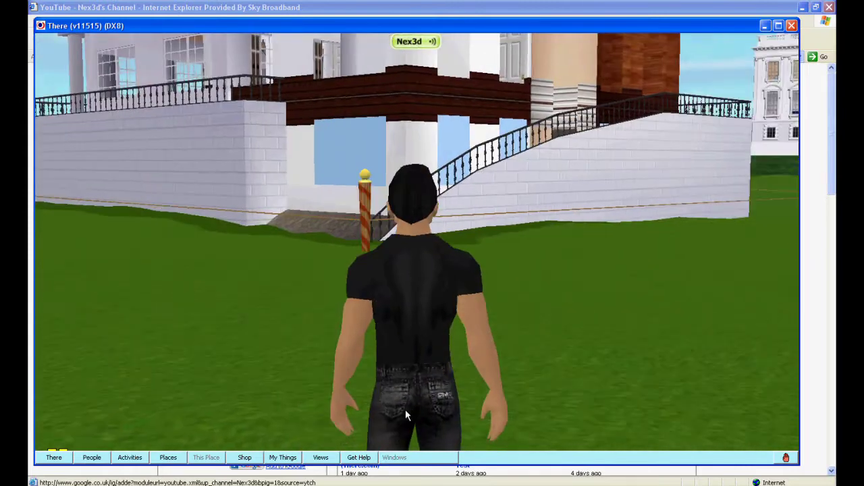
pyautogui.press('Up')
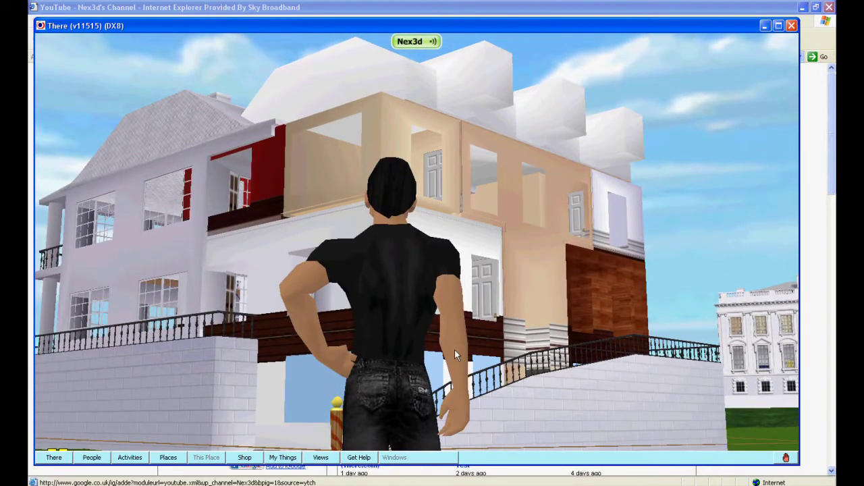
pyautogui.write('hmmm')
pyautogui.press('Return')
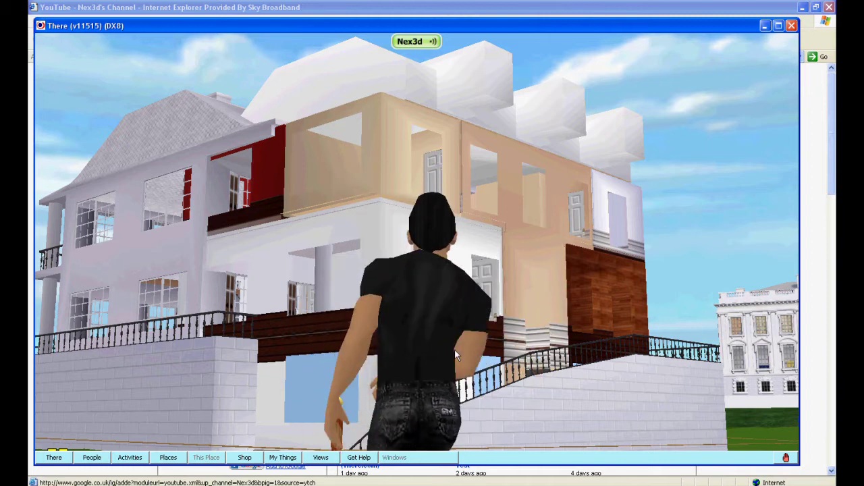
# Walk the avatar back inside the lot boundary, alongside the manor's brick wall
pyautogui.press('Up')
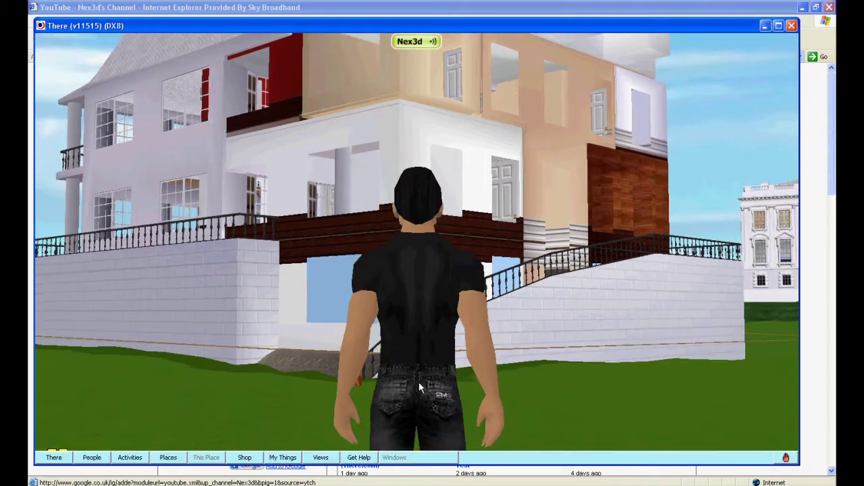
pyautogui.press('Right')
pyautogui.press('Up')
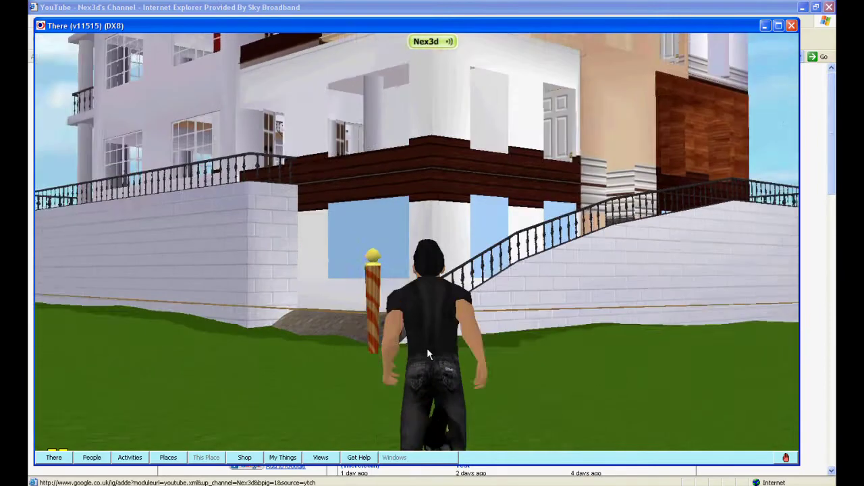
pyautogui.press('Left')
pyautogui.press('Up')
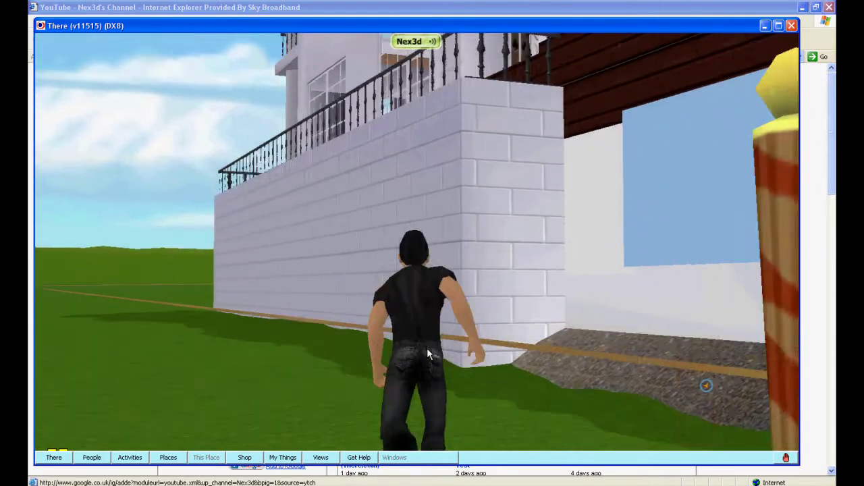
pyautogui.press('Left')
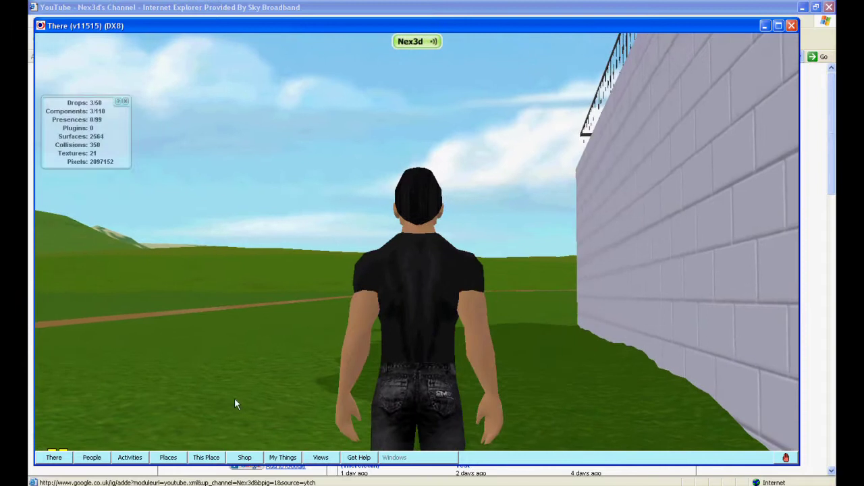
# Save the current lot layout to slot 18 under the name "sunset"
pyautogui.click(206, 462)
pyautogui.moveTo(235, 364)
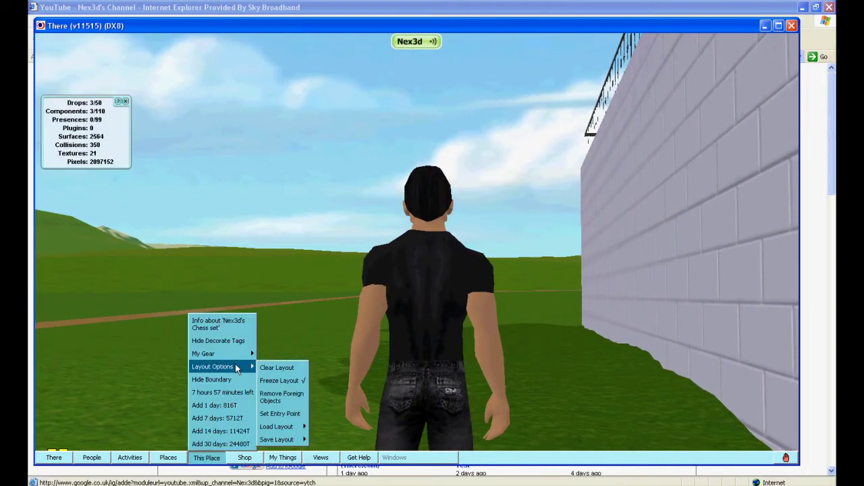
pyautogui.moveTo(282, 439)
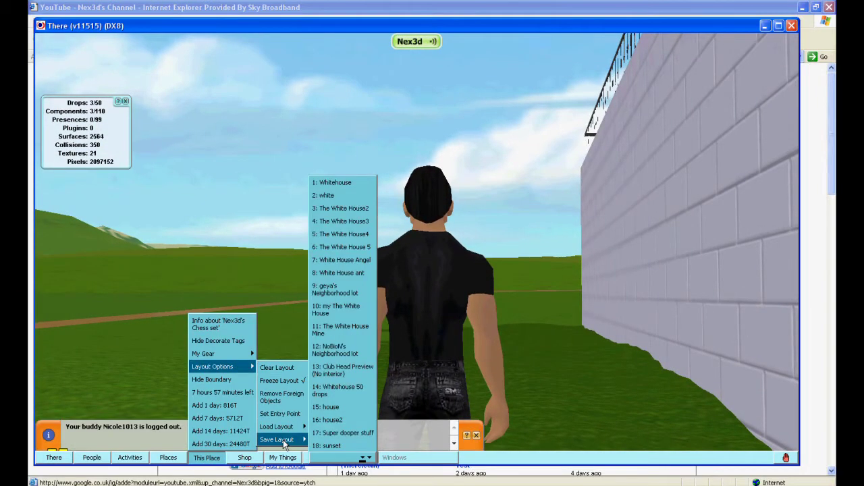
pyautogui.click(341, 446)
pyautogui.click(409, 253)
pyautogui.moveTo(409, 254); pyautogui.dragTo(270, 254)
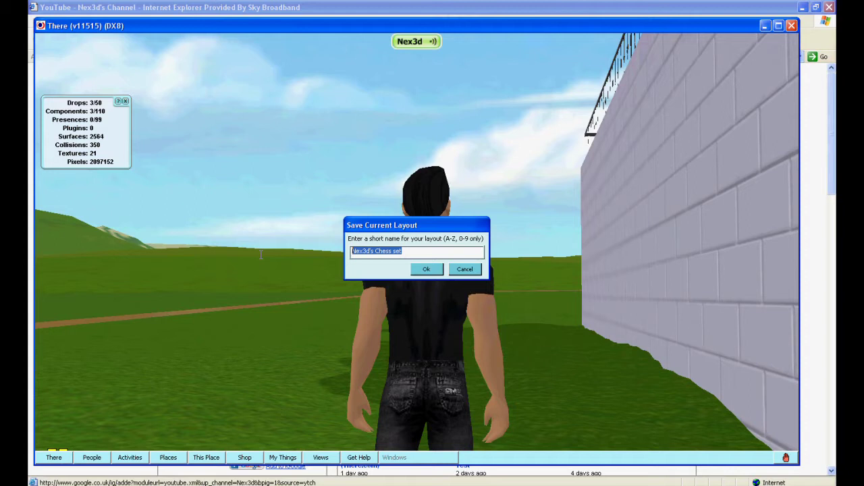
pyautogui.write('sunset')
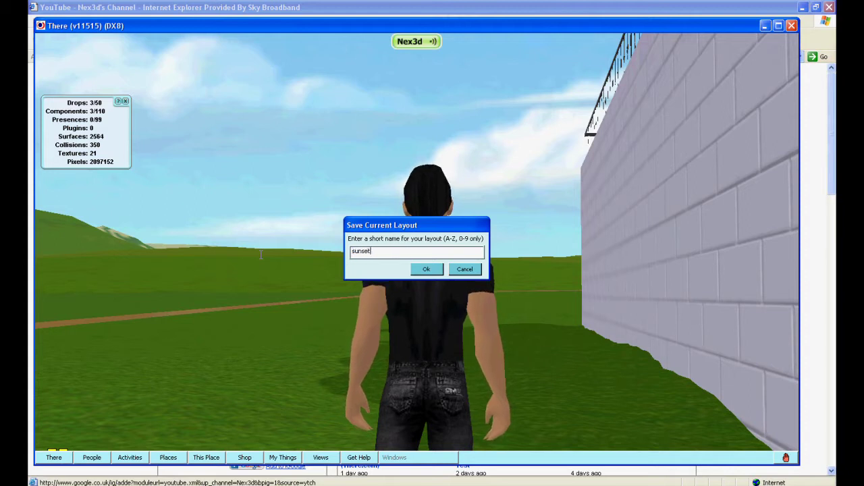
pyautogui.click(427, 270)
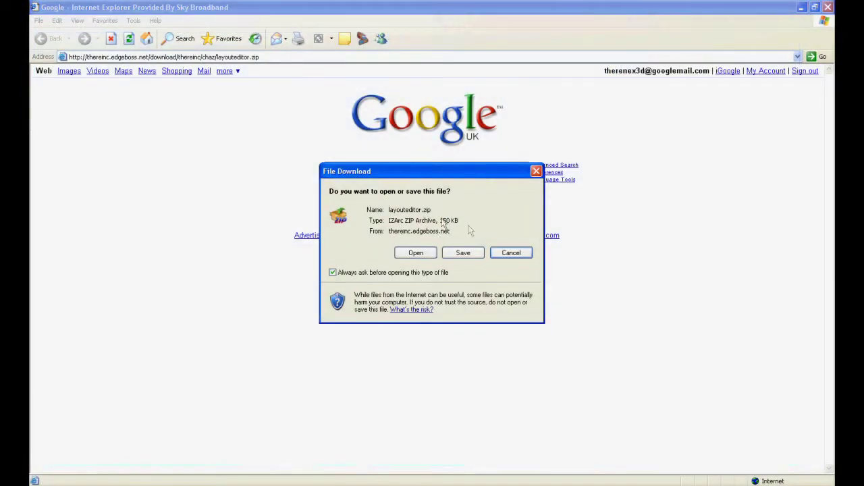
# Save the layouteditor.zip download to the Desktop from the browser
pyautogui.click(463, 254)
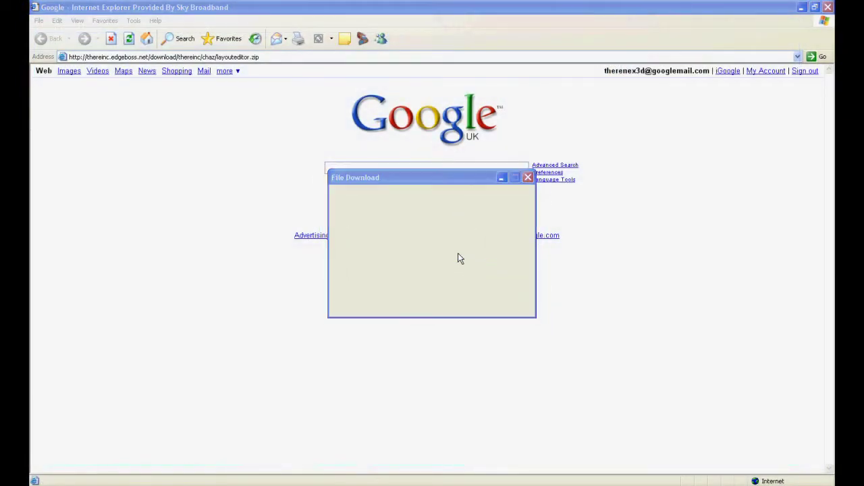
pyautogui.click(358, 282)
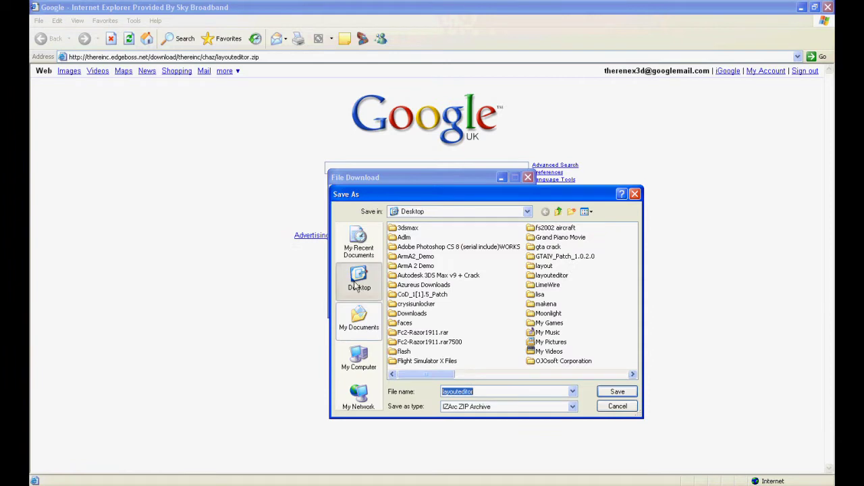
pyautogui.click(616, 395)
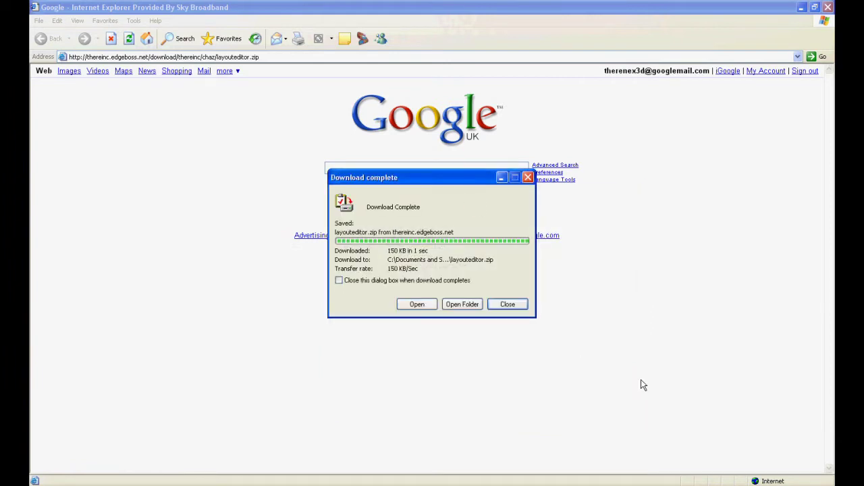
# Open the downloaded layouteditor.zip, extract all its files to the layouteditor folder on the Desktop, and close the archive program
pyautogui.click(419, 306)
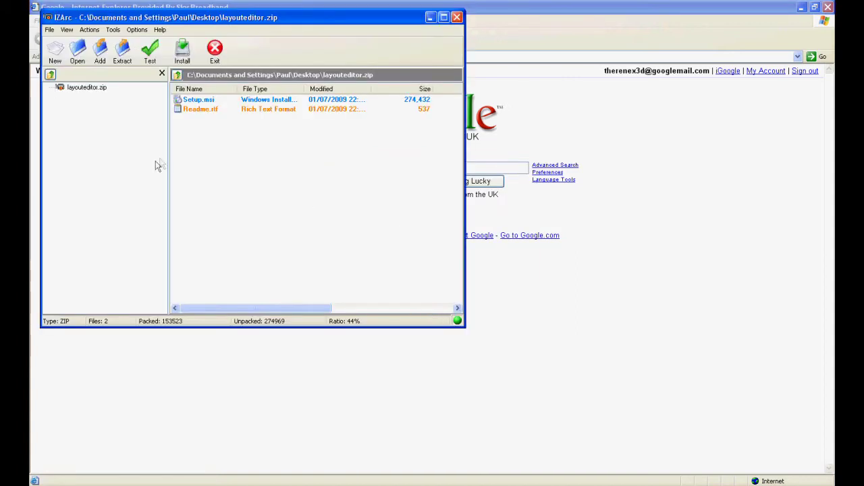
pyautogui.click(122, 49)
pyautogui.click(395, 306)
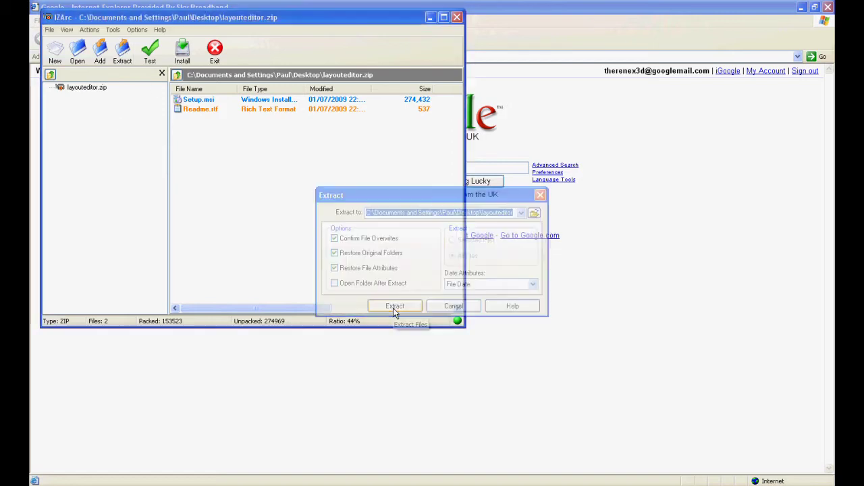
pyautogui.click(457, 17)
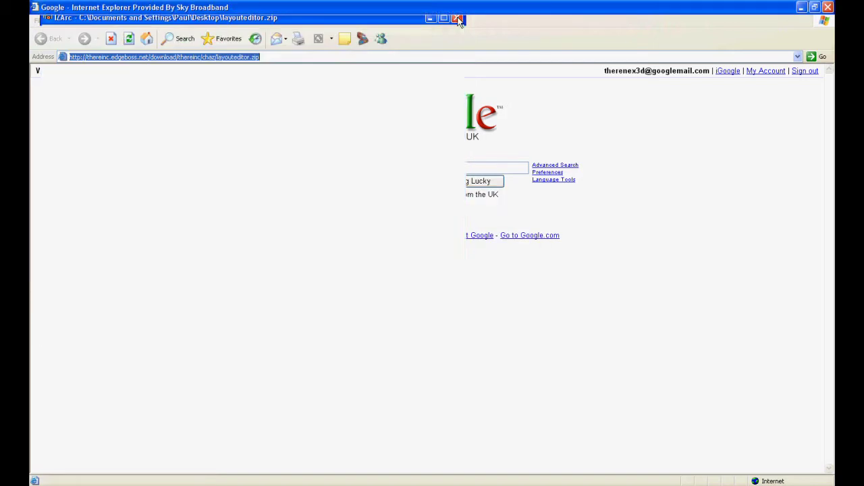
# Minimize the browser, move the CamStudio window clear of the desktop icons, and open the extracted layouteditor folder
pyautogui.click(801, 8)
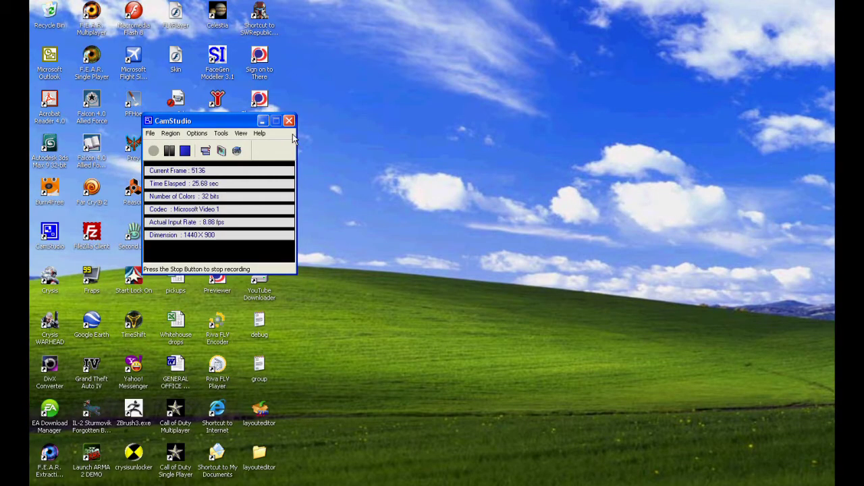
pyautogui.moveTo(212, 122); pyautogui.dragTo(679, 141)
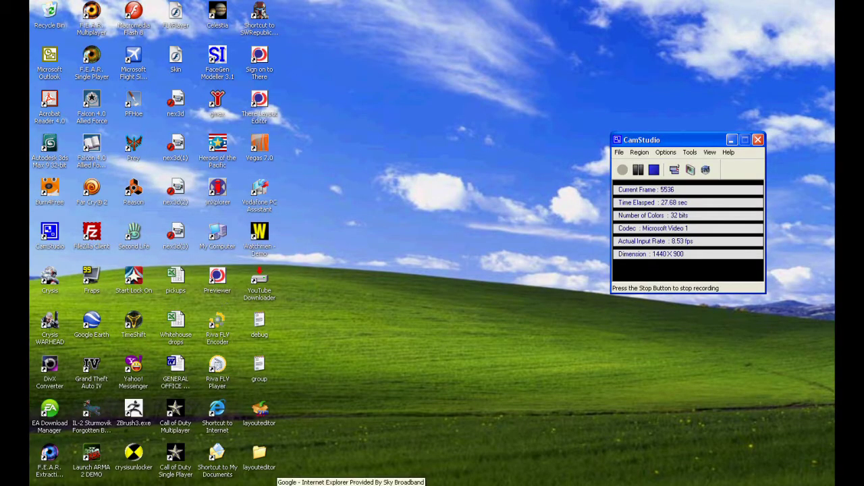
pyautogui.doubleClick(261, 456)
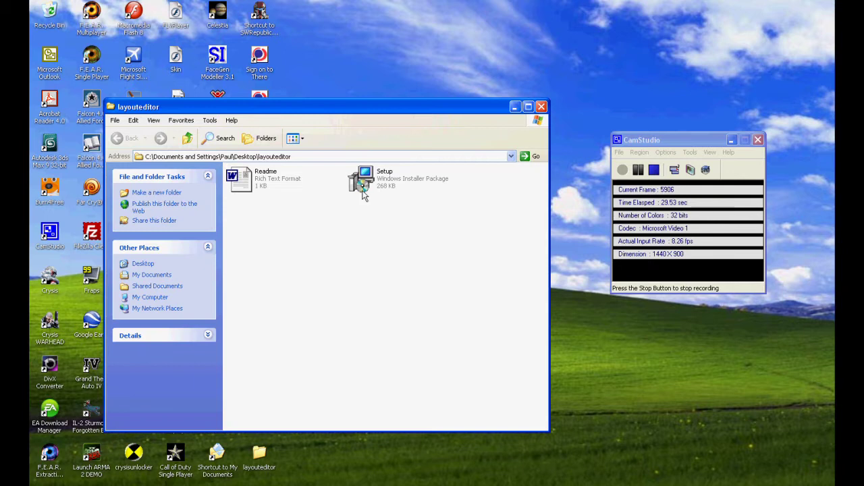
# Run the Setup installer package and install There Layout Editor with the typical installation
pyautogui.doubleClick(363, 184)
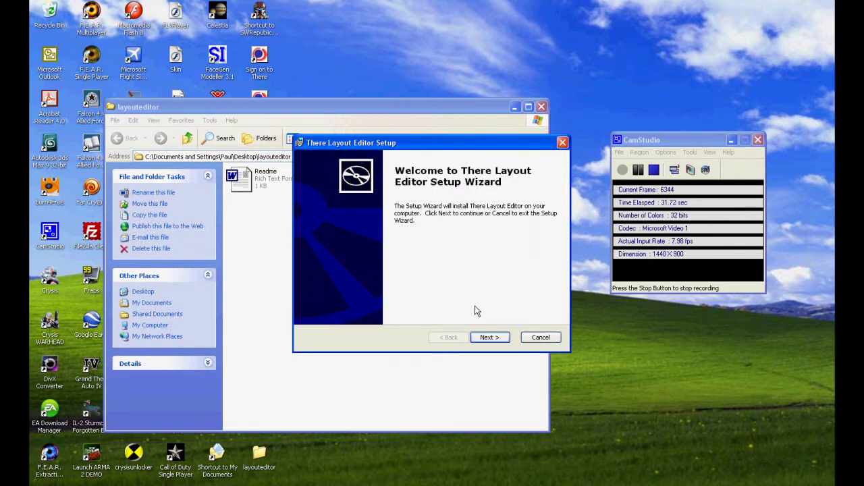
pyautogui.click(491, 337)
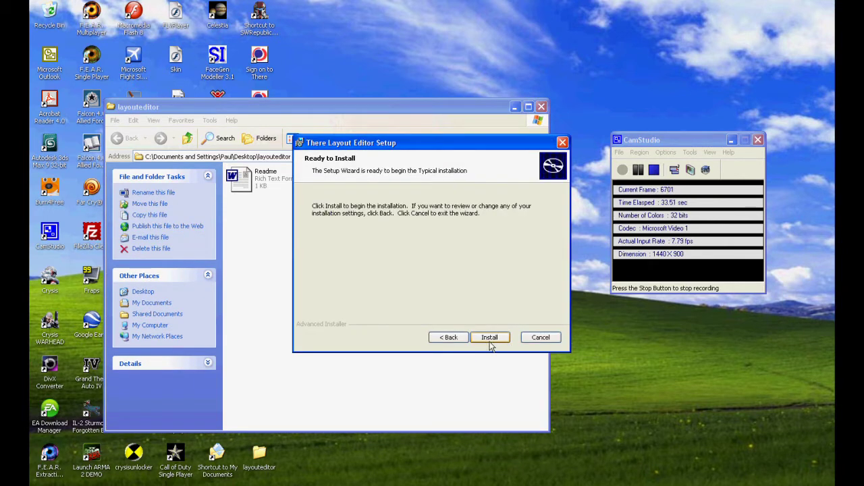
pyautogui.click(489, 337)
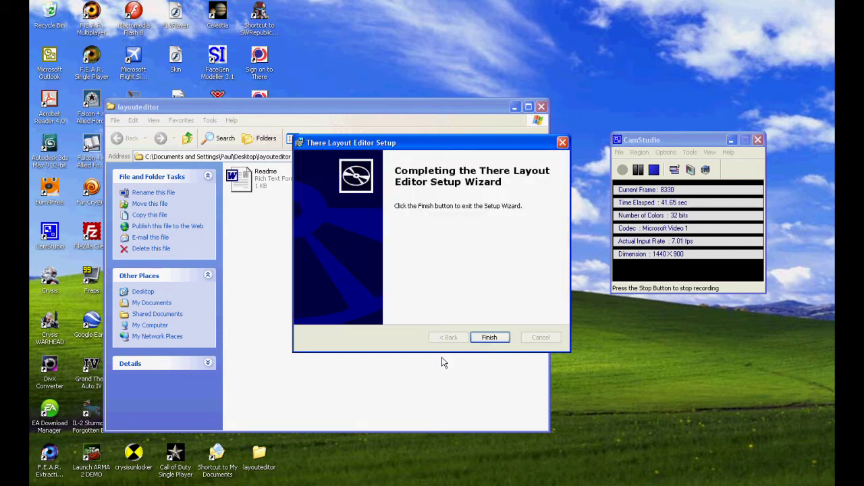
# Close the finished There Layout Editor setup wizard and move the layouteditor folder window clear of the desktop icons
pyautogui.click(489, 338)
pyautogui.moveTo(395, 112); pyautogui.dragTo(557, 101)
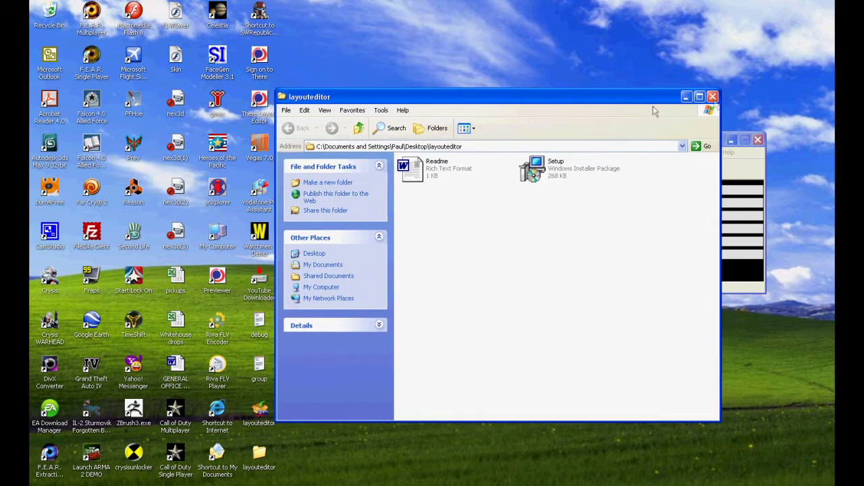
# Place the There Layout Editor shortcut on an empty area of the desktop, replacing the existing one, and close the layouteditor folder
pyautogui.click(46, 482)
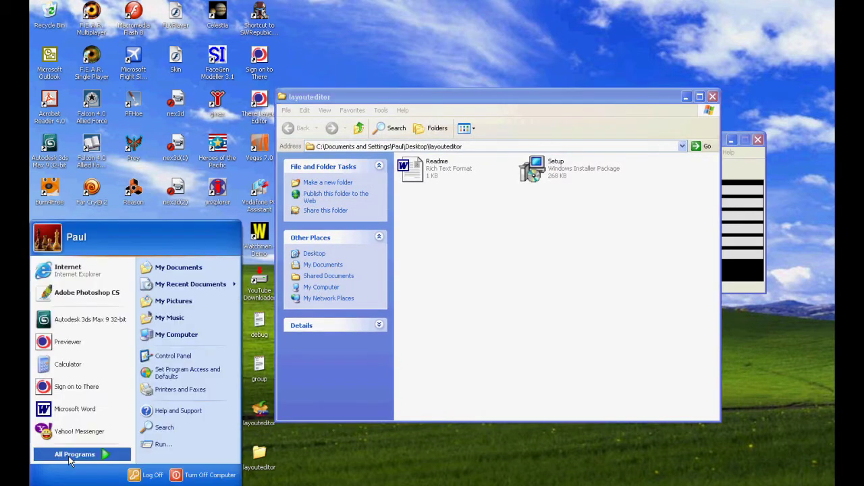
pyautogui.moveTo(75, 455)
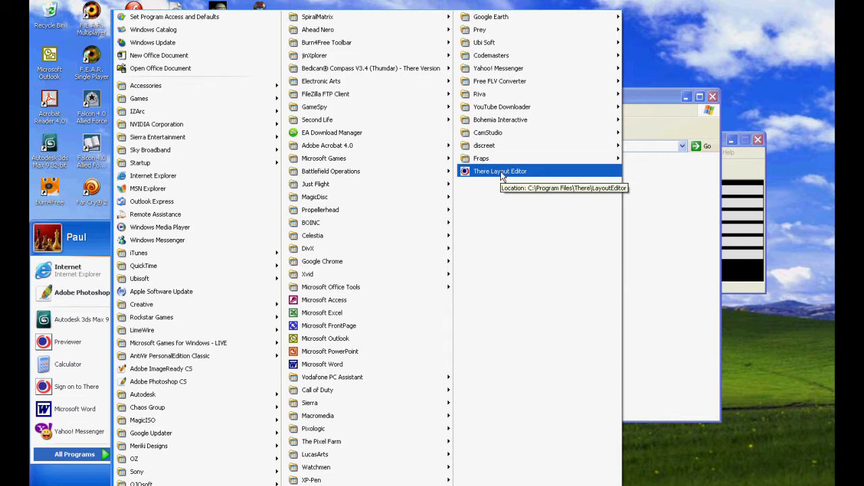
pyautogui.moveTo(594, 81)
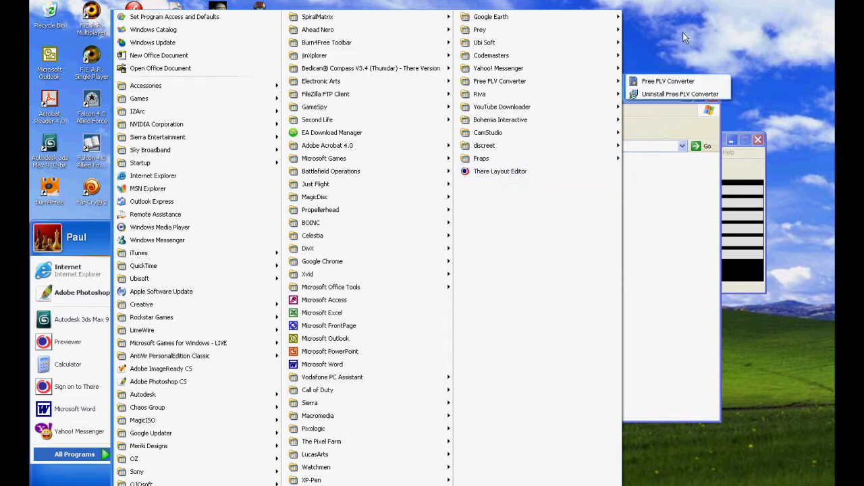
pyautogui.moveTo(682, 32); pyautogui.dragTo(671, 37)
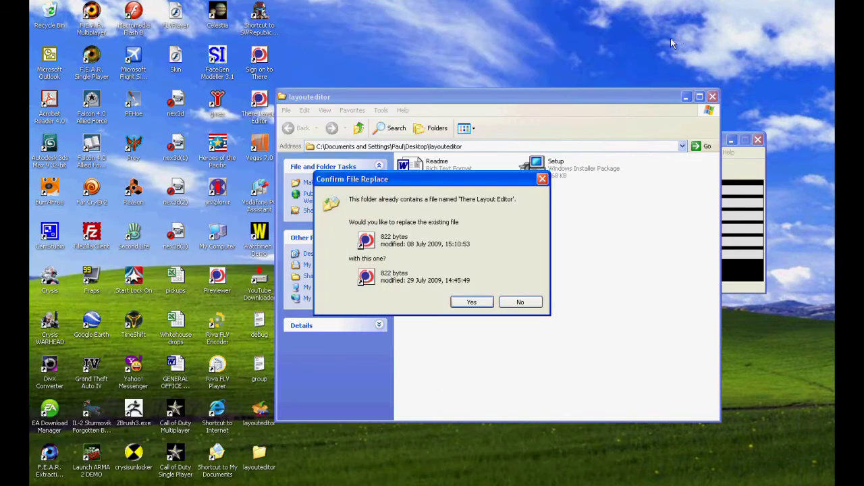
pyautogui.click(471, 302)
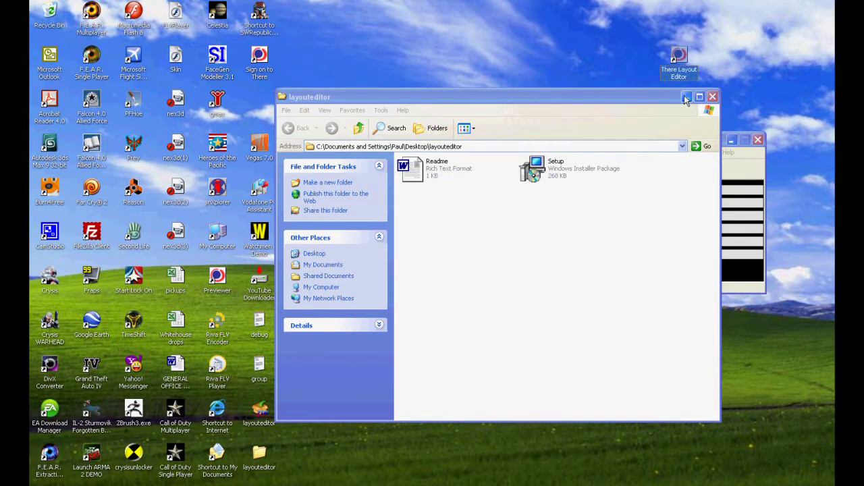
pyautogui.moveTo(686, 59); pyautogui.dragTo(507, 67)
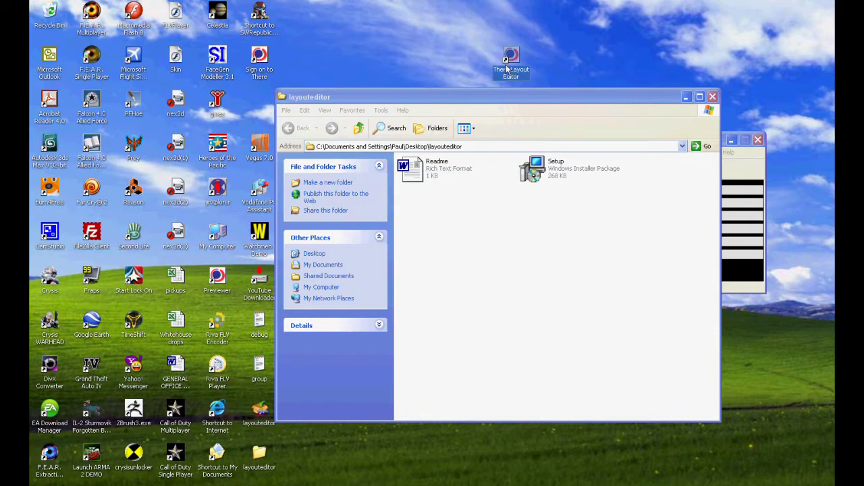
pyautogui.click(714, 98)
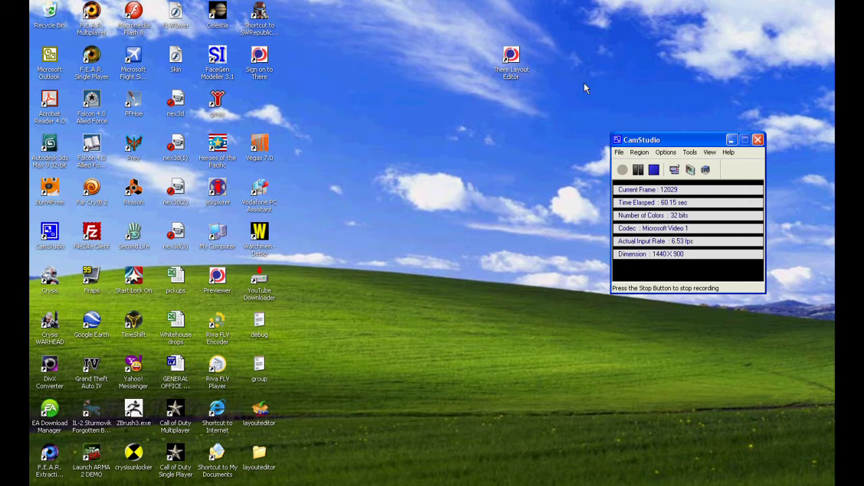
# Launch There Layout Editor and open the "sunset" layout from the There service
pyautogui.doubleClick(516, 59)
pyautogui.click(280, 151)
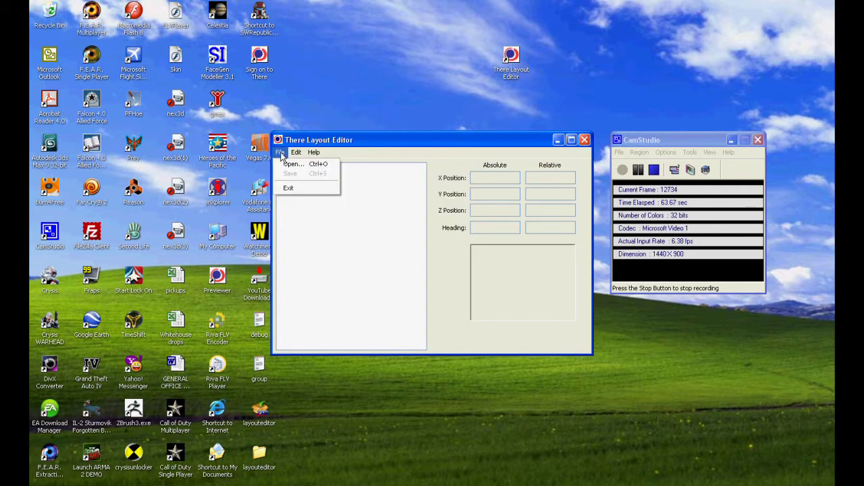
pyautogui.click(291, 162)
pyautogui.moveTo(524, 231); pyautogui.dragTo(528, 250)
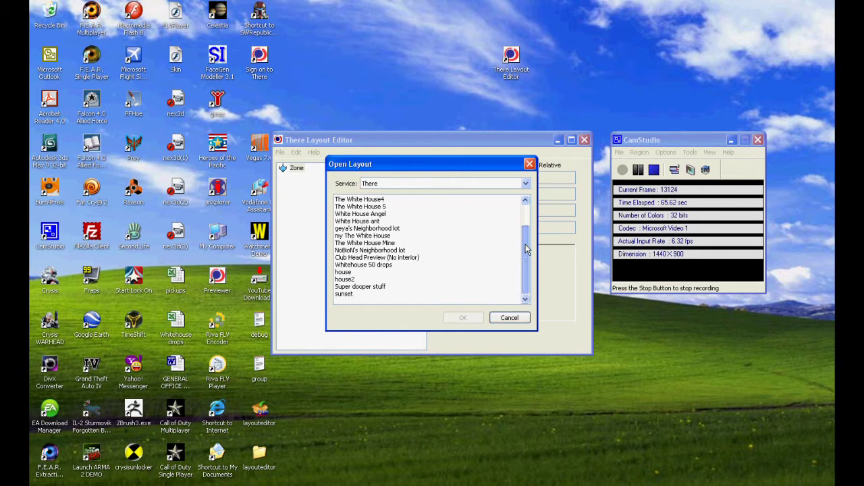
pyautogui.click(358, 293)
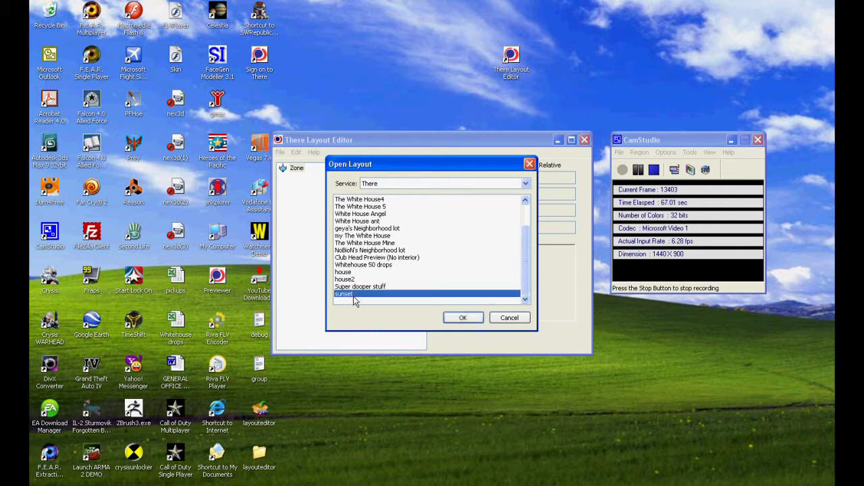
pyautogui.click(463, 318)
# Copy Sunset Manor Drop 1's absolute X position, 5.077, to Sunset Manor Drop 2 and Sunset Manor Extra Collisions
pyautogui.click(333, 177)
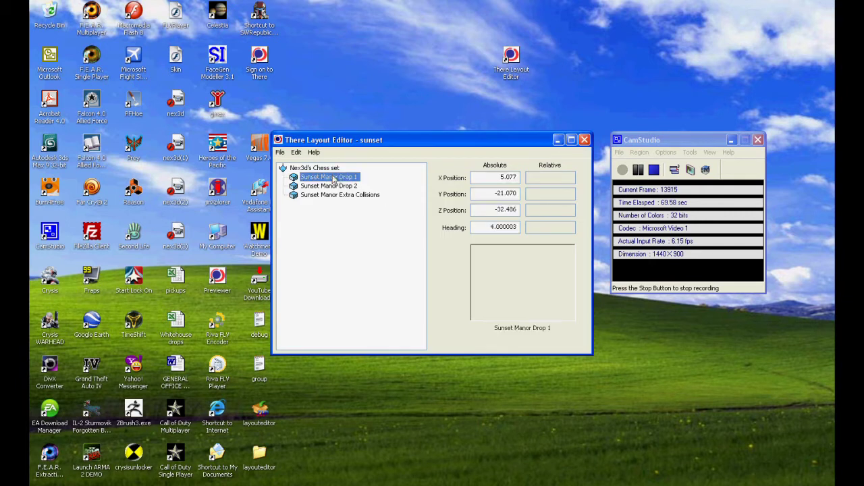
pyautogui.click(481, 178)
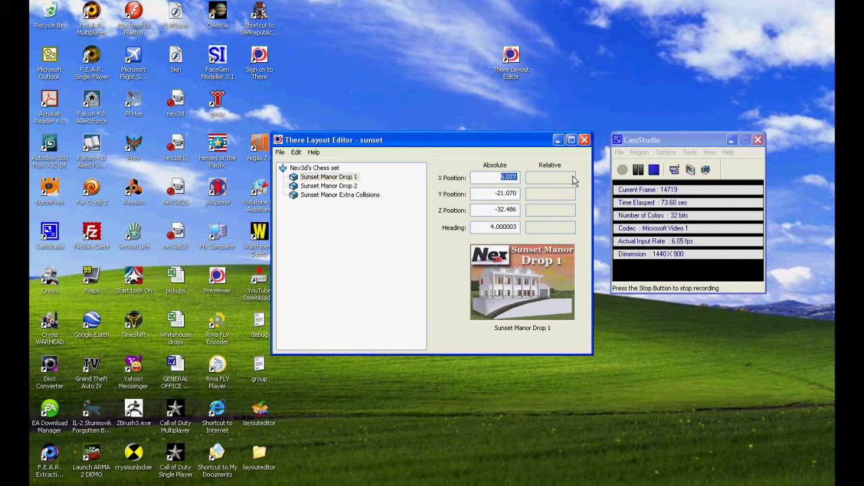
pyautogui.click(341, 187)
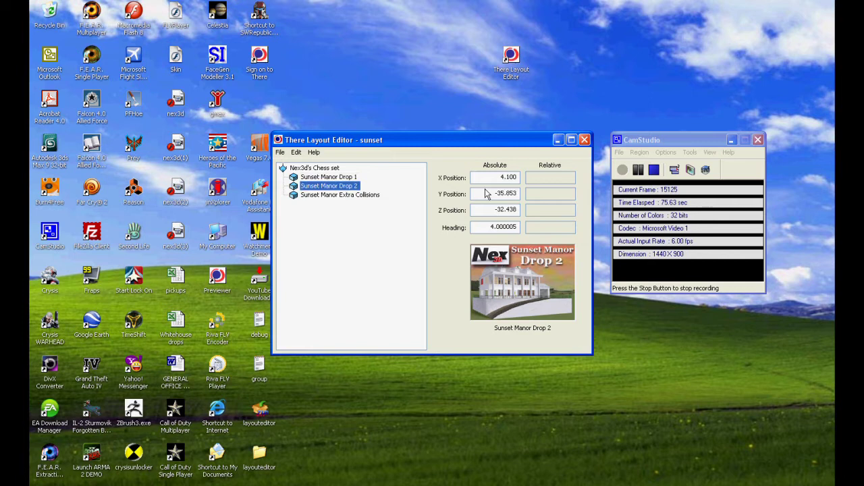
pyautogui.click(498, 179)
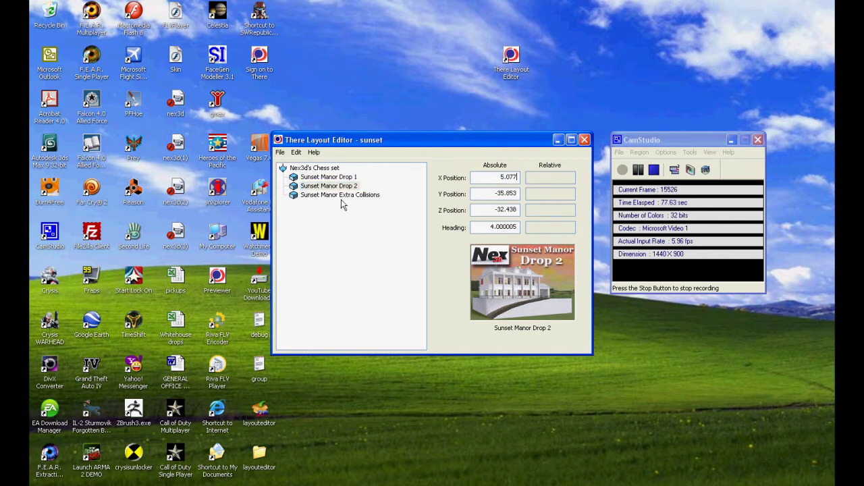
pyautogui.click(342, 196)
pyautogui.click(496, 179)
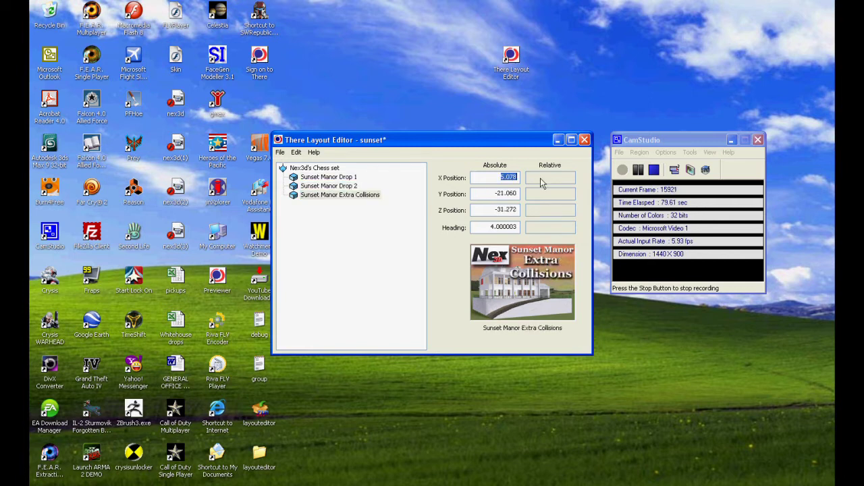
# Copy Sunset Manor Drop 1's absolute Y position, -21.070, to Sunset Manor Drop 2 and Sunset Manor Extra Collisions
pyautogui.click(331, 177)
pyautogui.click(488, 196)
pyautogui.hotkey('ctrl', 'c')
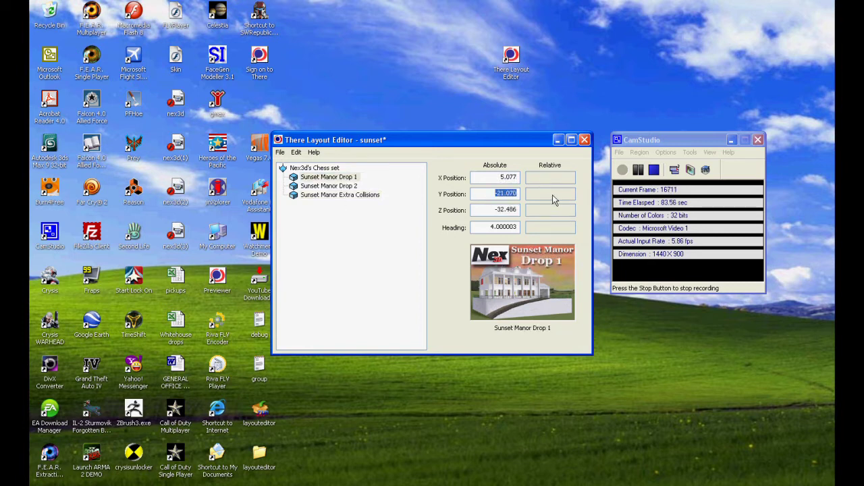
pyautogui.click(337, 186)
pyautogui.click(513, 196)
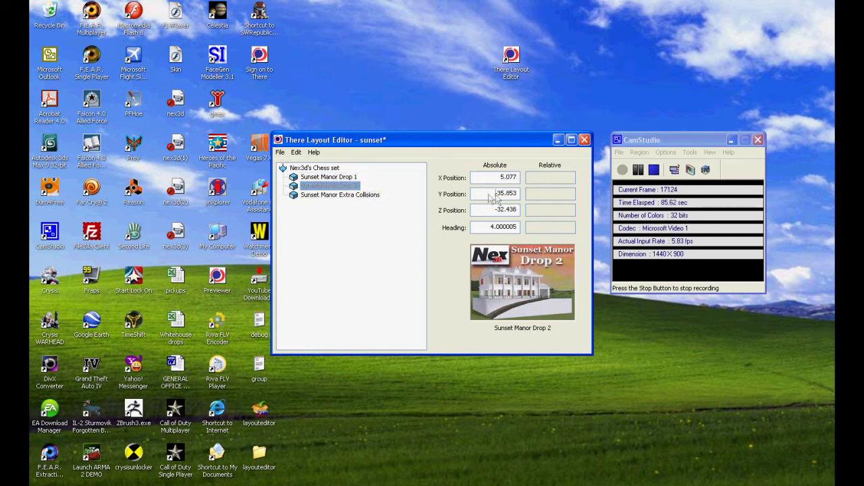
pyautogui.hotkey('ctrl', 'v')
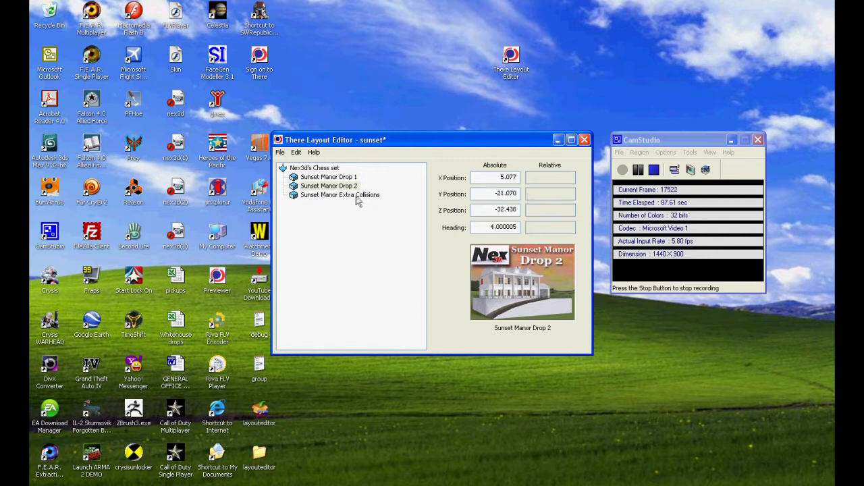
pyautogui.click(345, 195)
pyautogui.click(488, 194)
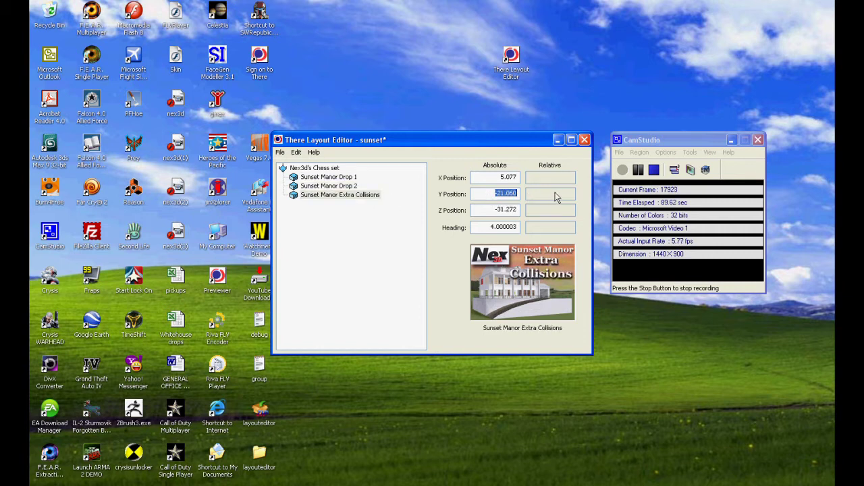
# Copy Sunset Manor Drop 1's absolute Z position, -32.486, to Sunset Manor Drop 2 and Sunset Manor Extra Collisions
pyautogui.click(341, 178)
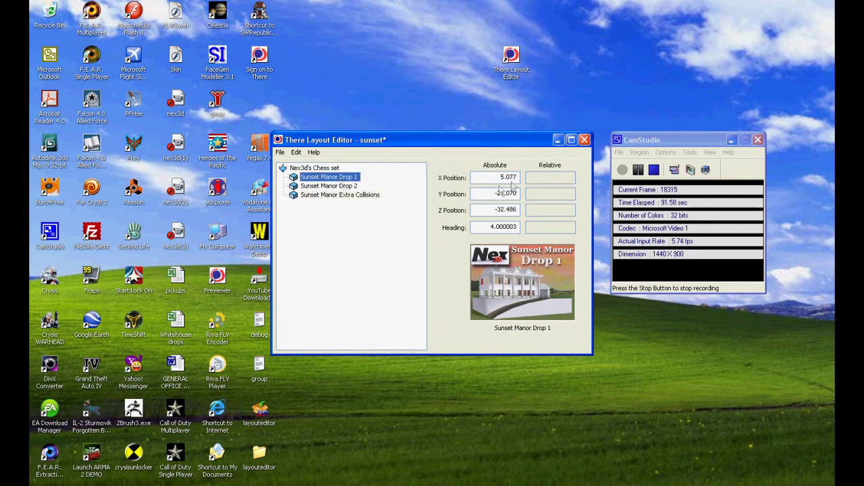
pyautogui.click(486, 211)
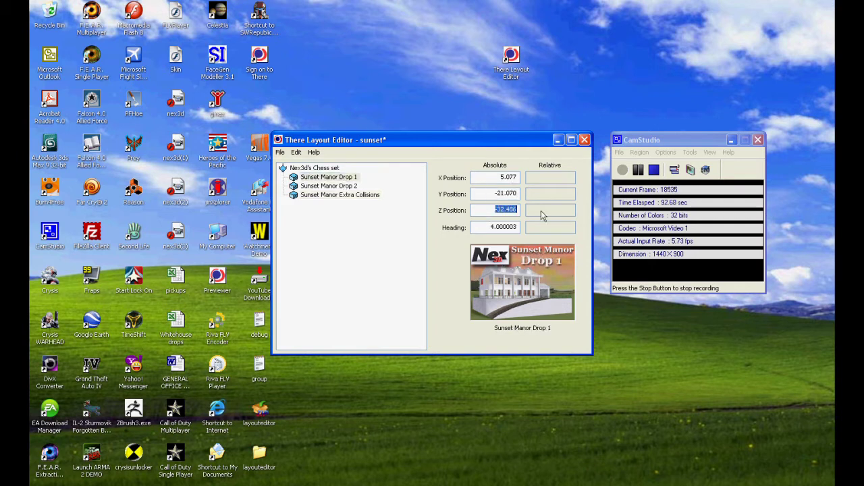
pyautogui.click(341, 187)
pyautogui.click(505, 210)
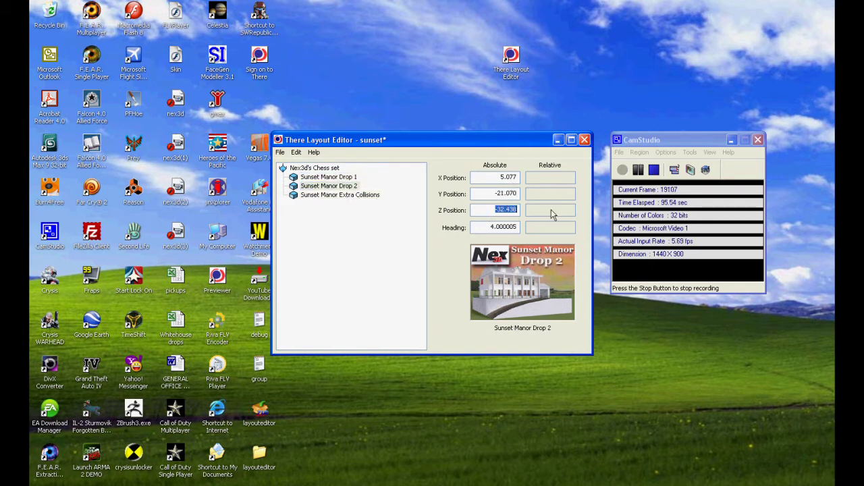
pyautogui.click(354, 197)
pyautogui.click(492, 211)
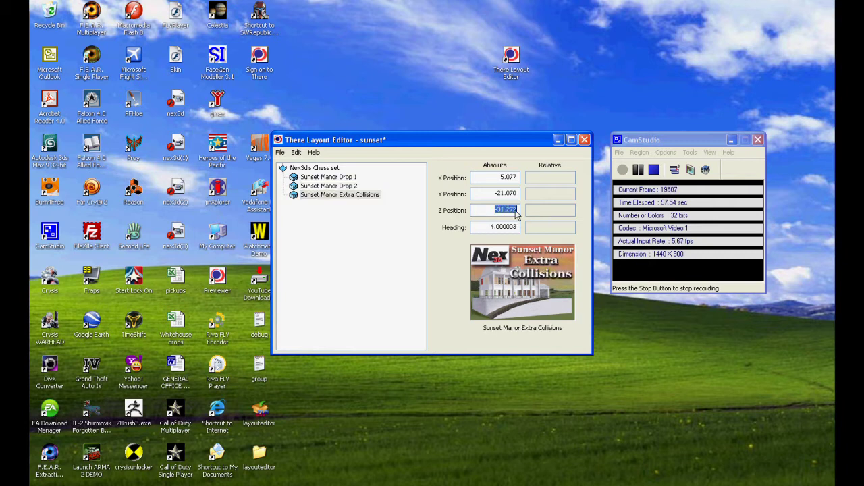
# Copy Sunset Manor Drop 1's heading, 4.000003, to Sunset Manor Drop 2 and Sunset Manor Extra Collisions, and save the layout
pyautogui.click(333, 177)
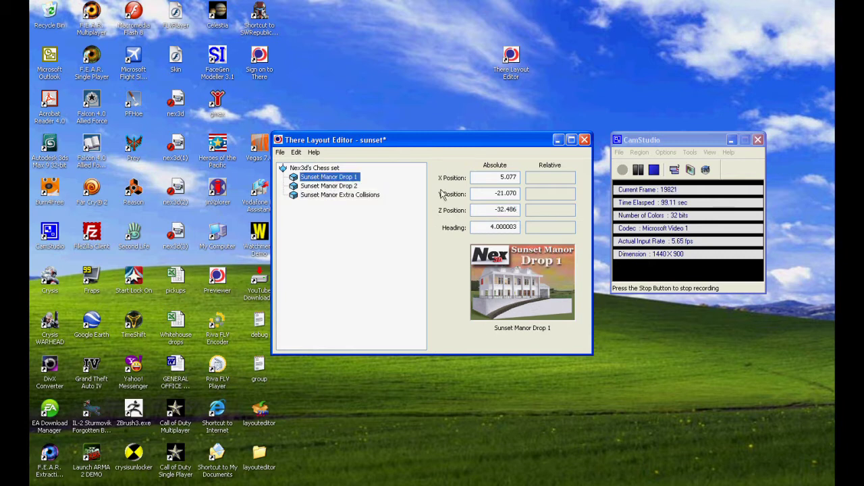
pyautogui.click(486, 228)
pyautogui.click(345, 186)
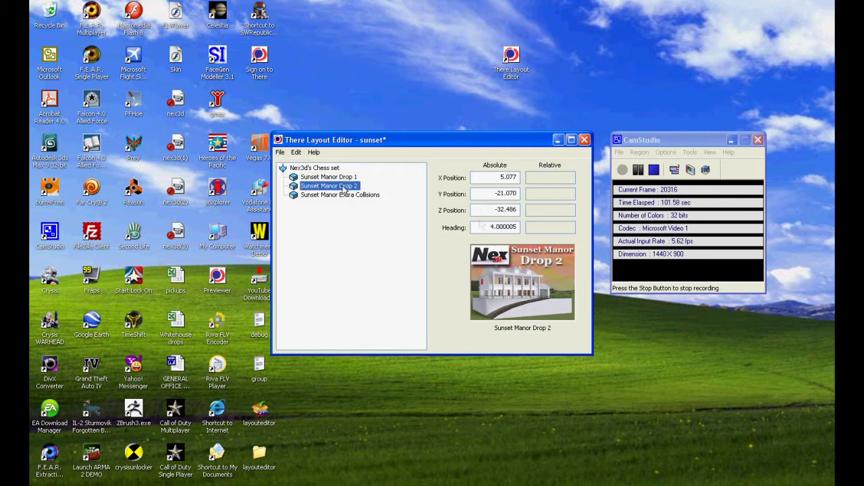
pyautogui.click(487, 227)
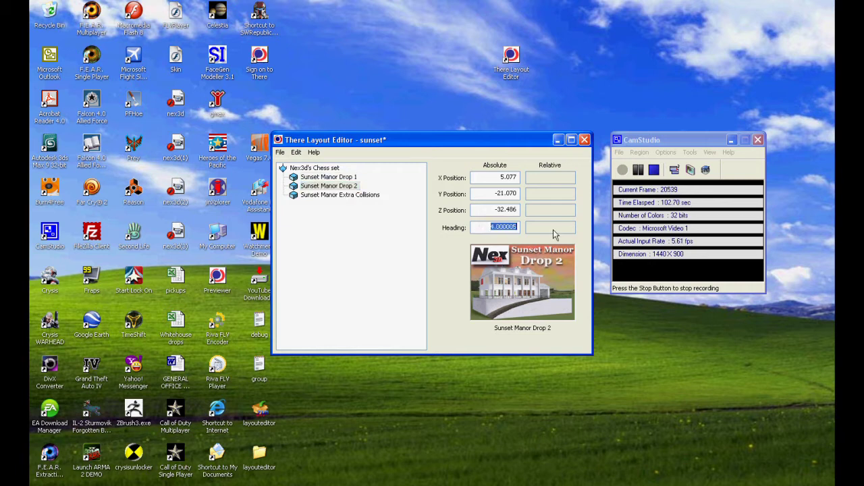
pyautogui.click(334, 195)
pyautogui.click(487, 228)
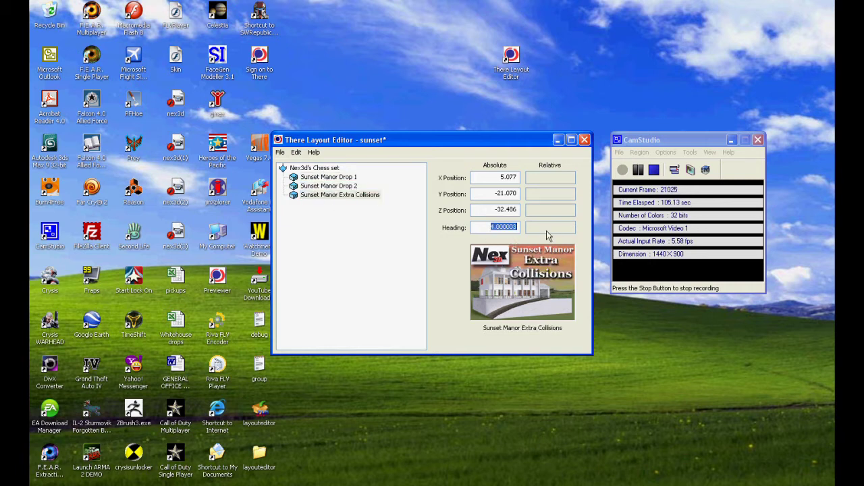
pyautogui.click(280, 152)
pyautogui.click(291, 173)
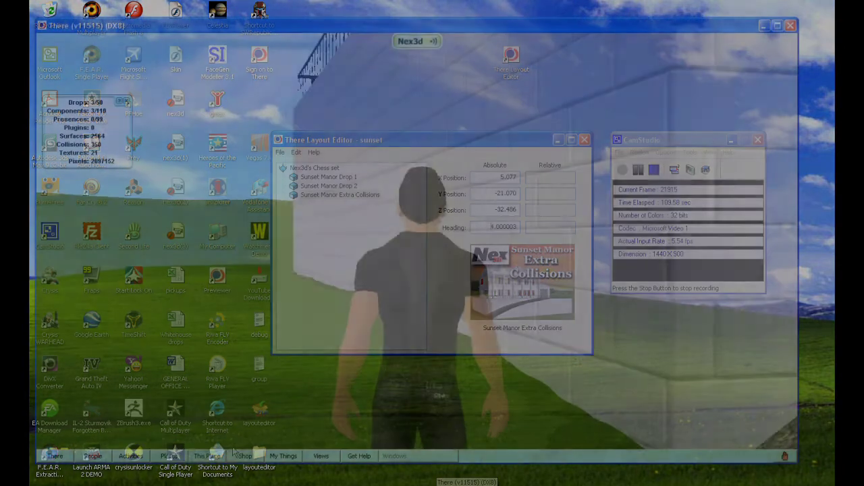
# Switch to There and load the "sunset" layout with its pieces at their original locations, dismissing the completion notice
pyautogui.click(213, 456)
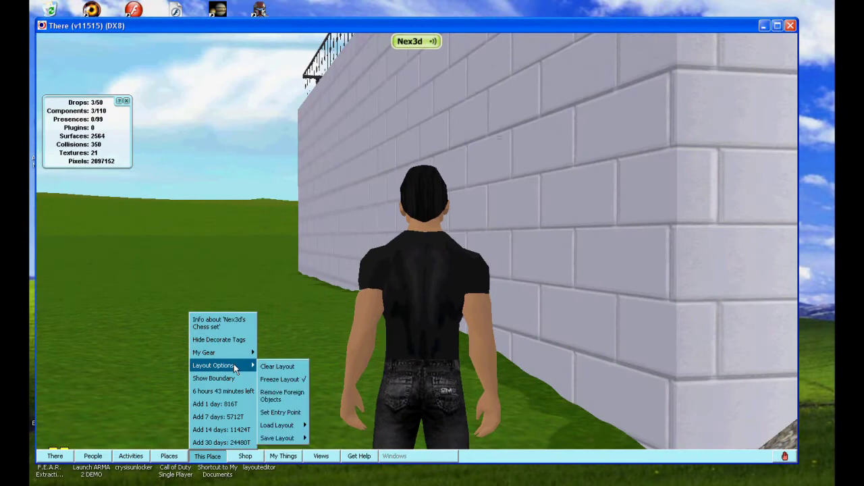
pyautogui.moveTo(307, 427)
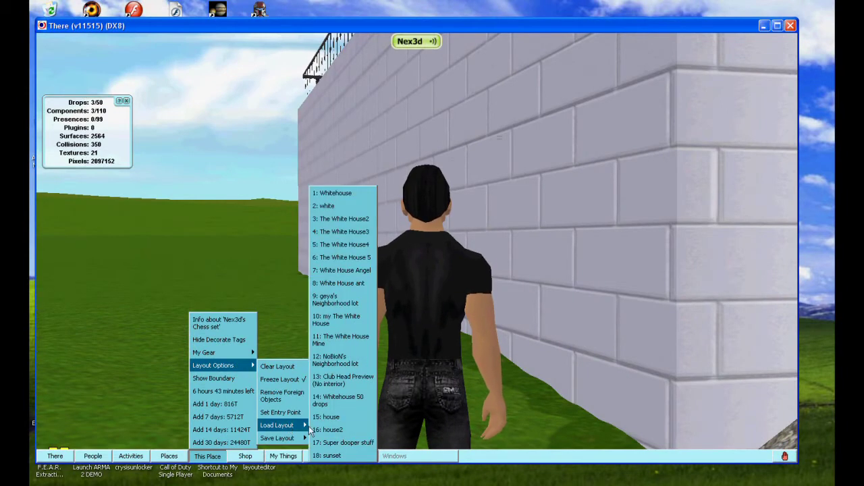
pyautogui.click(331, 456)
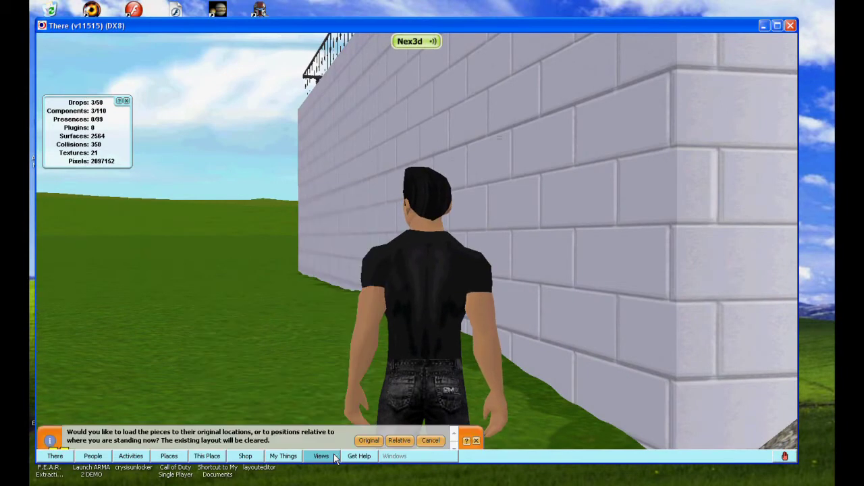
pyautogui.click(369, 435)
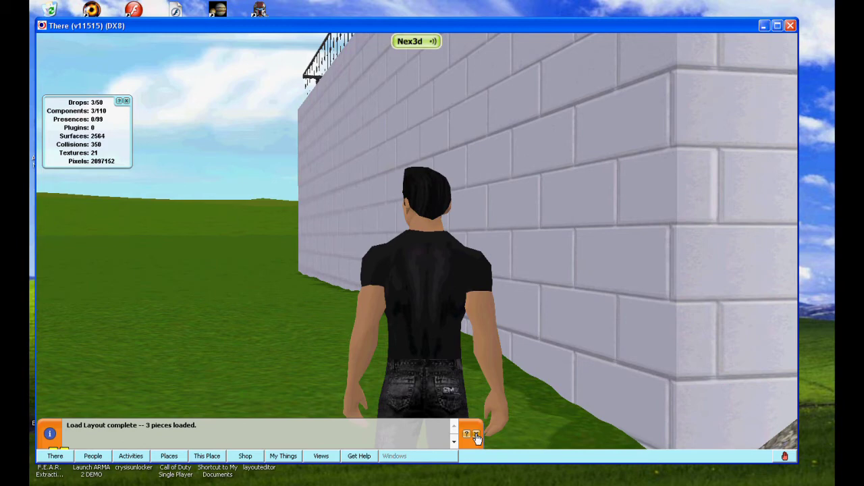
pyautogui.click(476, 436)
# Walk the avatar around the outside of the manor and through an interior room to inspect the walls, ramp and floor
pyautogui.press('Up')
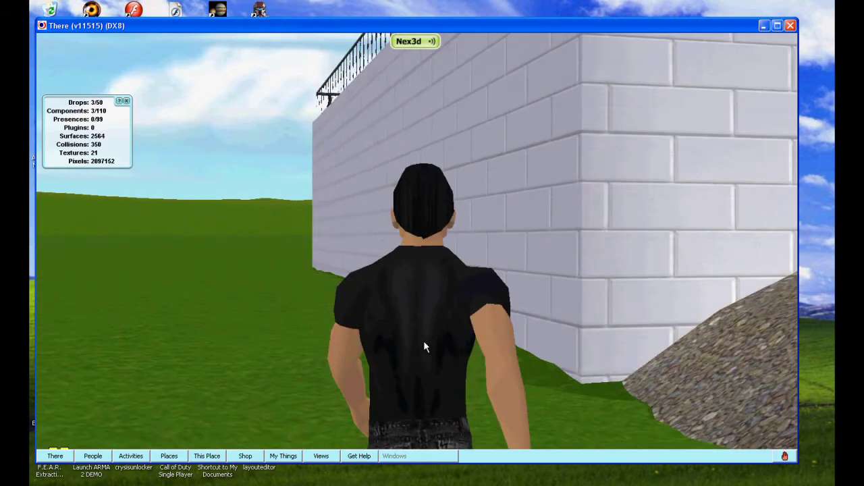
pyautogui.press('Right')
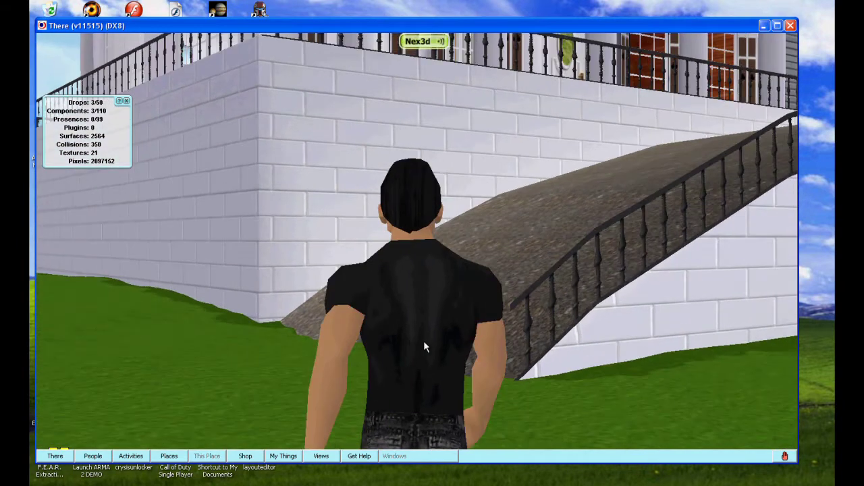
pyautogui.press('Left')
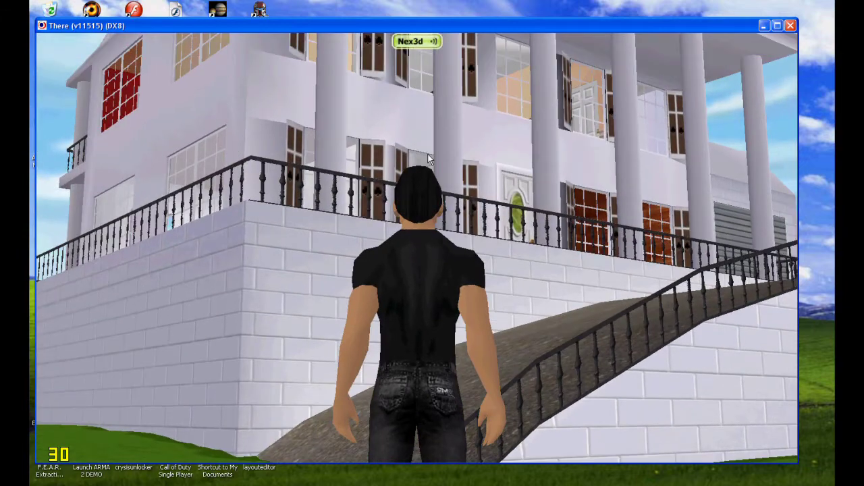
pyautogui.press('Up')
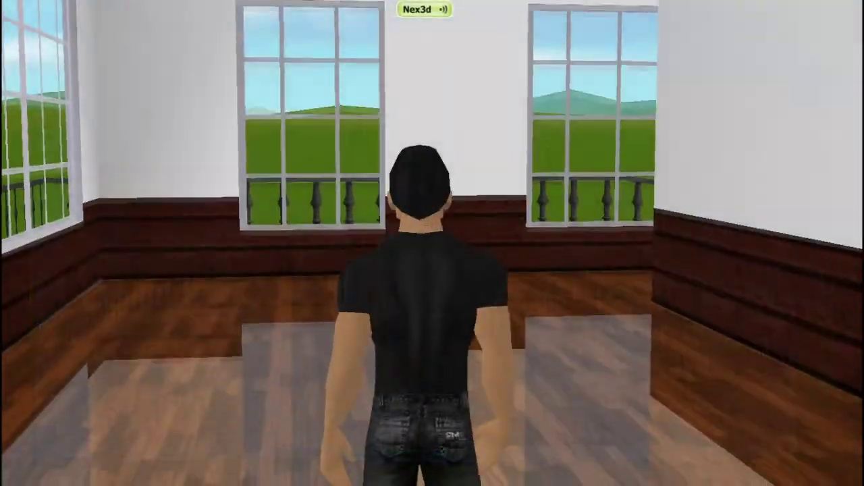
pyautogui.press('pagedown')
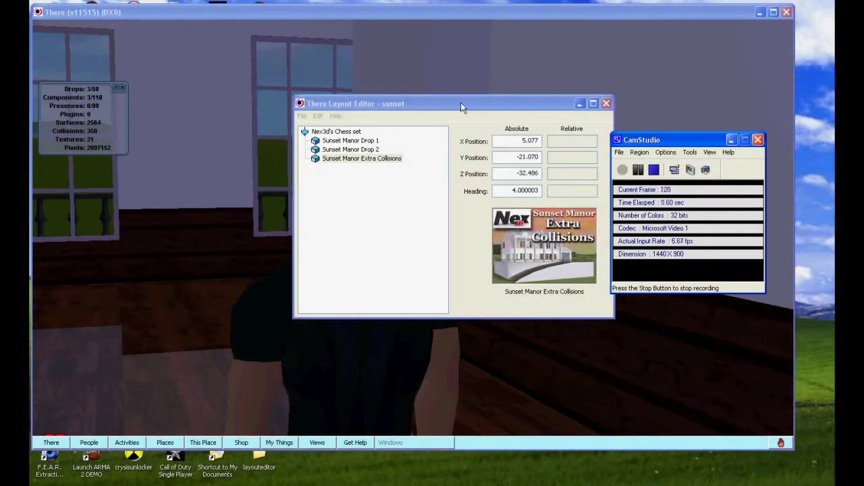
# Switch to There Layout Editor and set Sunset Manor Drop 1's absolute Z position to -32
pyautogui.click(463, 105)
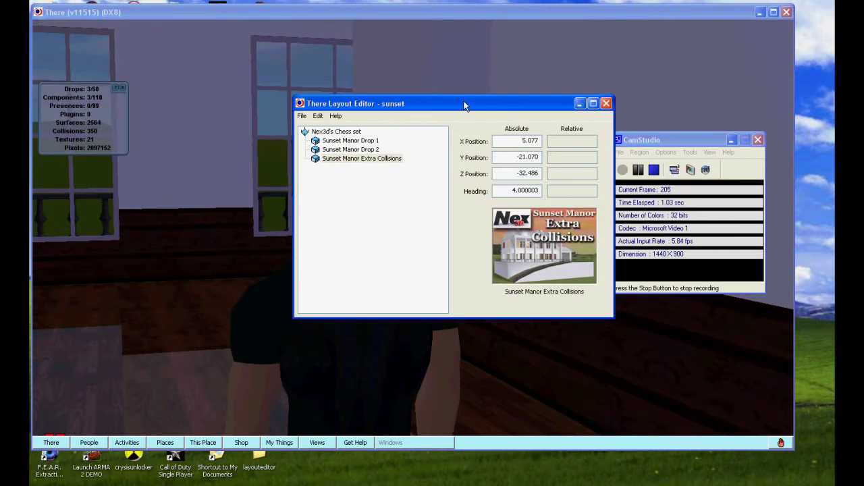
pyautogui.click(356, 140)
pyautogui.moveTo(507, 173); pyautogui.dragTo(554, 174)
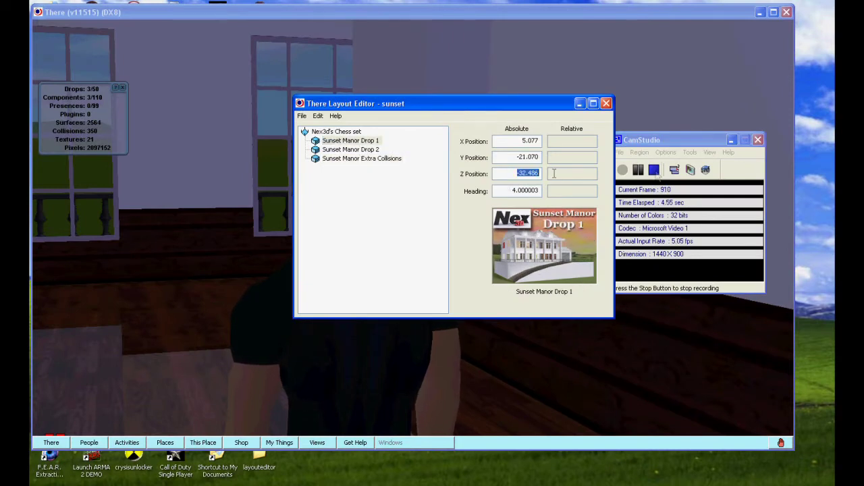
pyautogui.write('-')
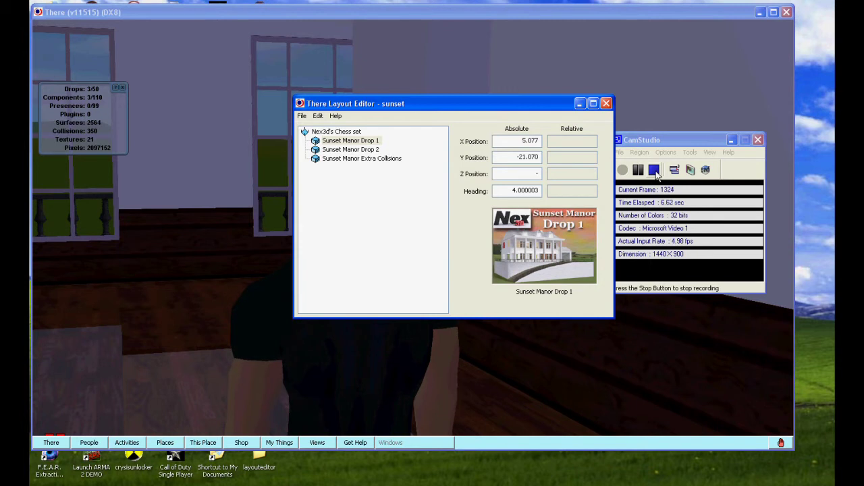
pyautogui.write('32')
pyautogui.press('Tab')
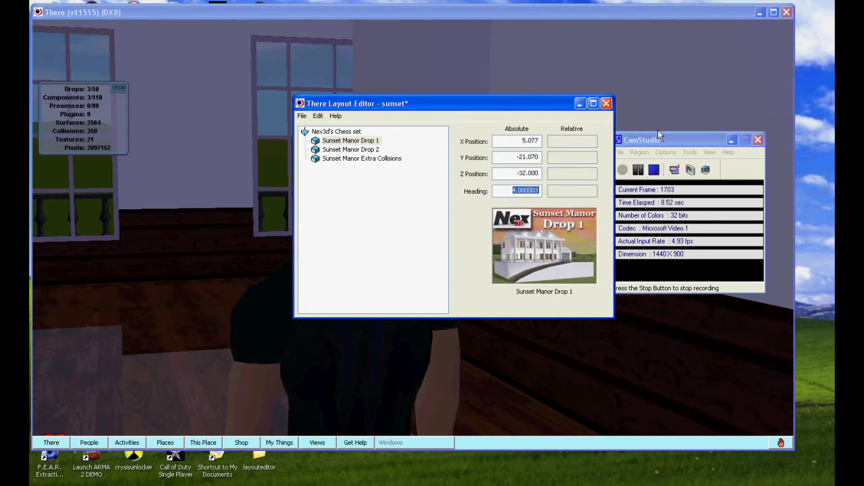
# Copy Sunset Manor Drop 1's absolute Z position, -32.000, to Sunset Manor Drop 2 and Sunset Manor Extra Collisions, and save the layout
pyautogui.moveTo(507, 174); pyautogui.dragTo(577, 177)
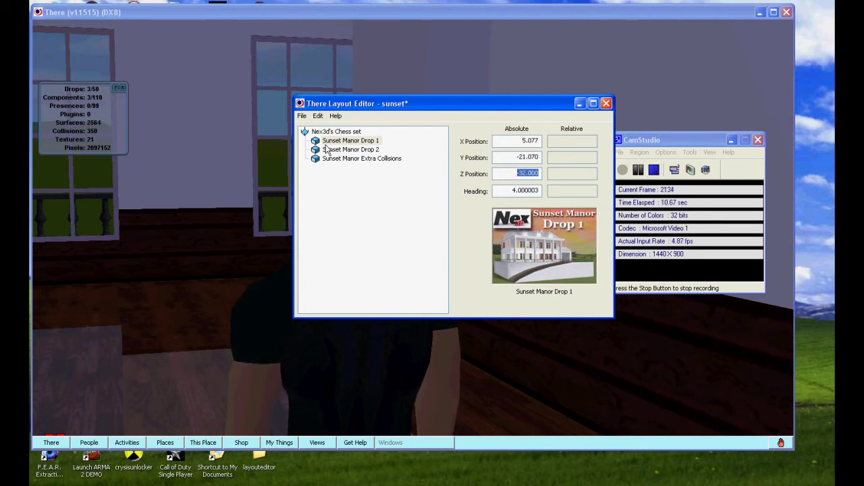
pyautogui.click(326, 149)
pyautogui.click(371, 159)
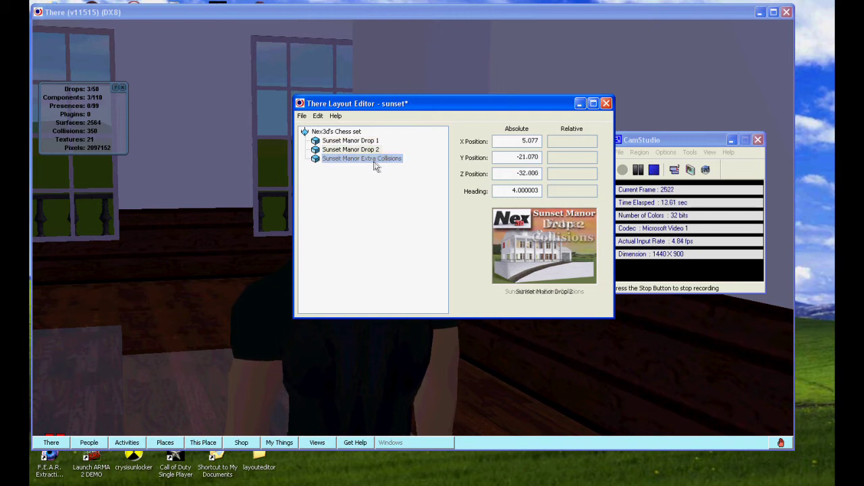
pyautogui.click(301, 116)
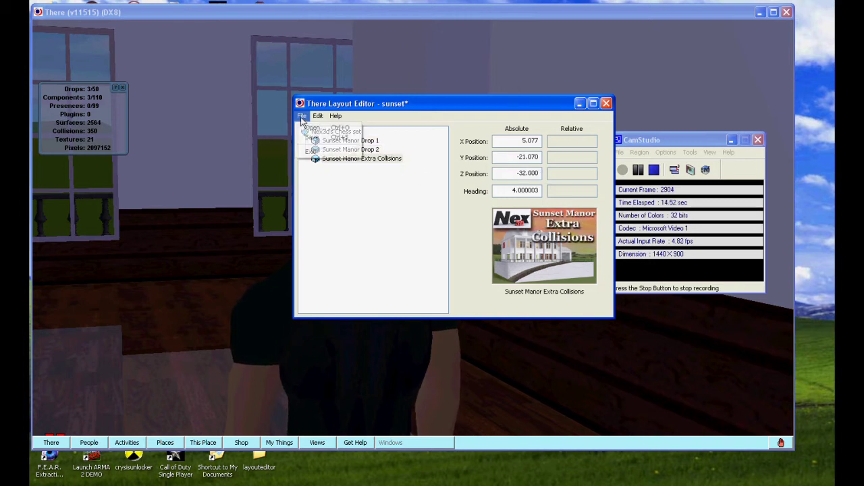
pyautogui.click(312, 151)
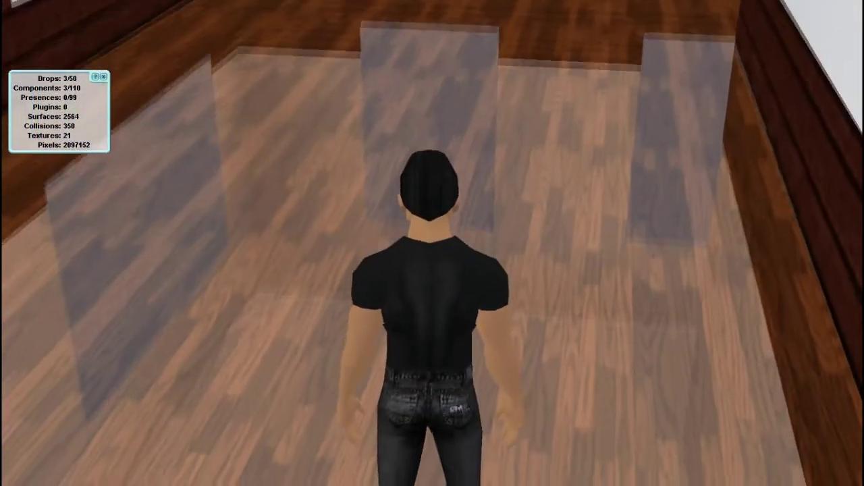
# Return to There and walk the avatar forward across the manor's wooden floor to inspect it
pyautogui.press('Up')
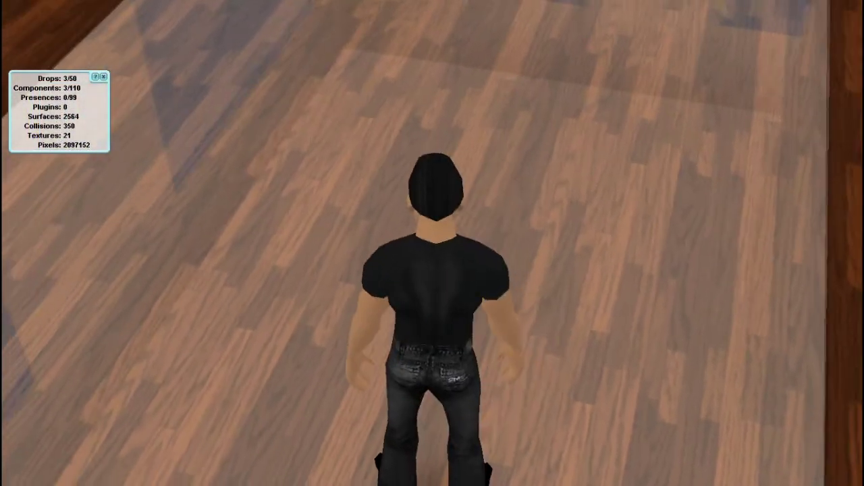